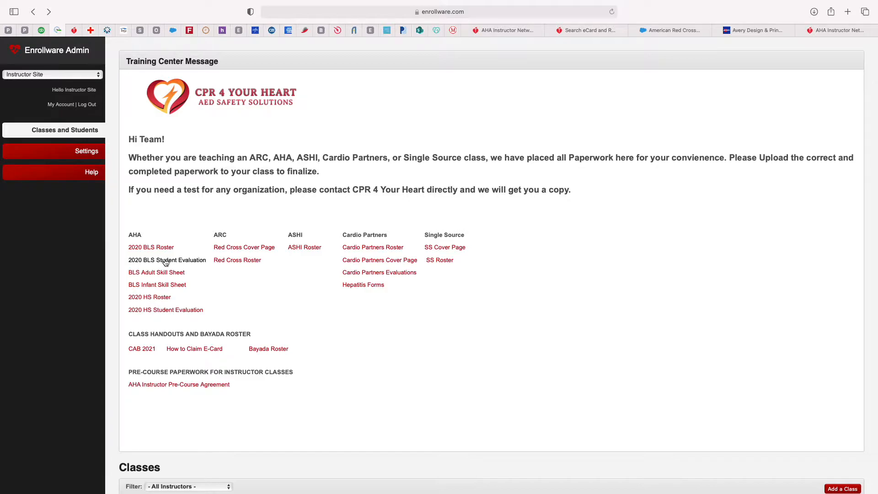
Step: Open the AHA 2020 BLS Roster PDF from the Training Center Message links
click(165, 248)
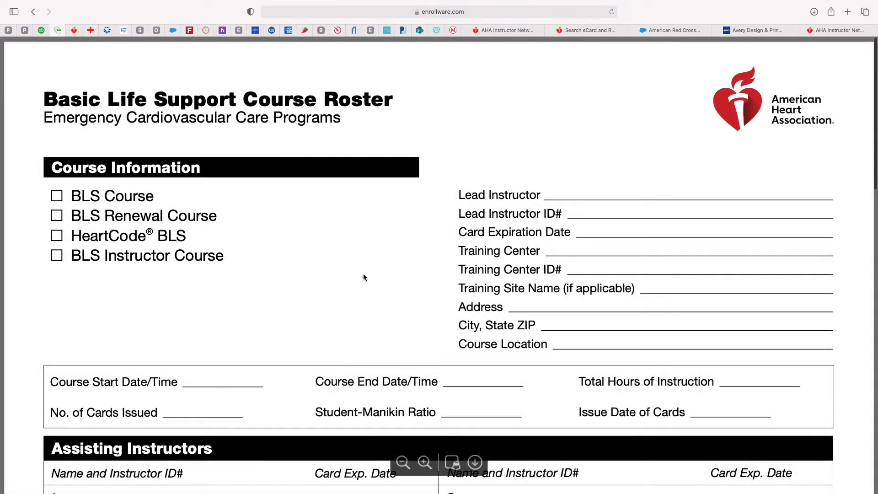
Step: Fill in the lead instructor's name, instructor ID number and card expiration date
scroll(118, 239, down, 1)
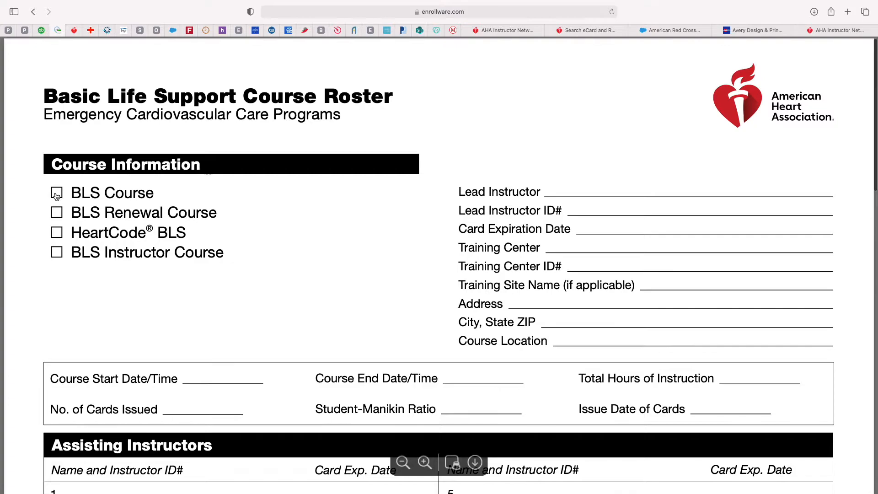
click(576, 191)
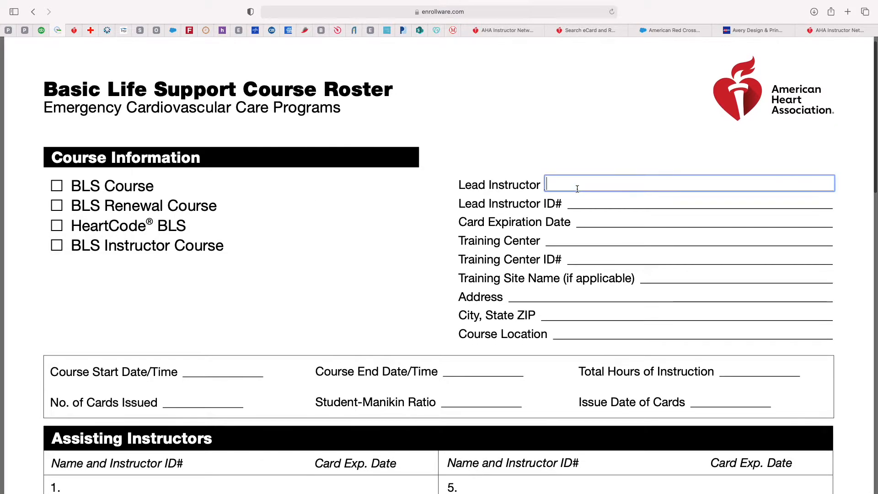
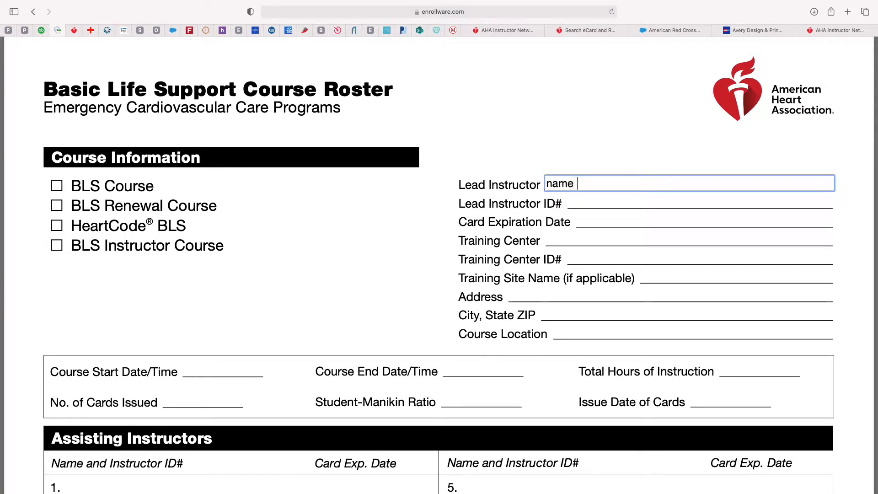
key(Tab)
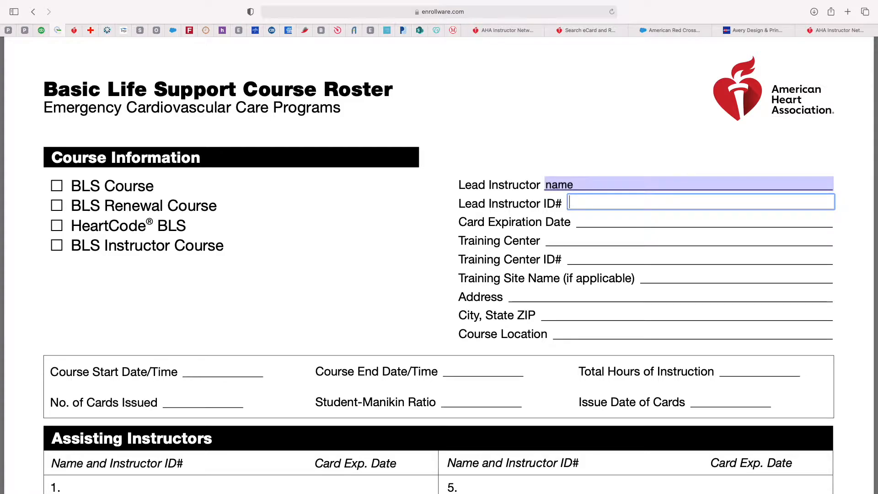
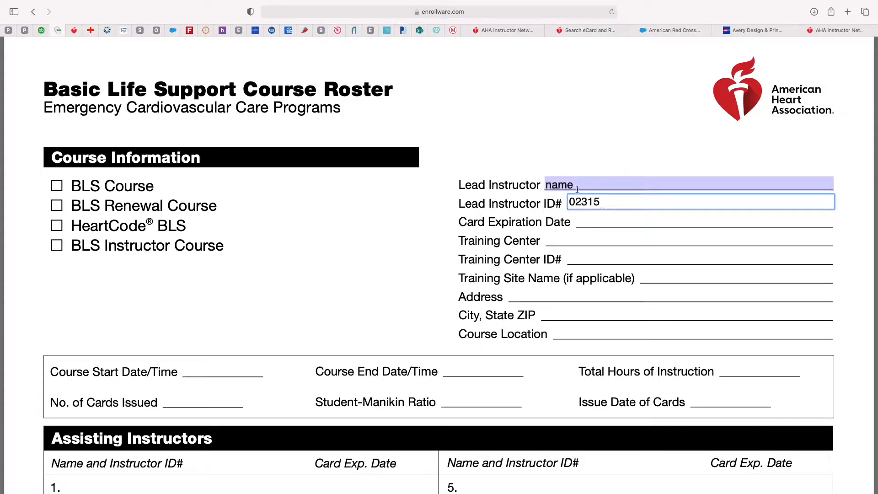
click(591, 219)
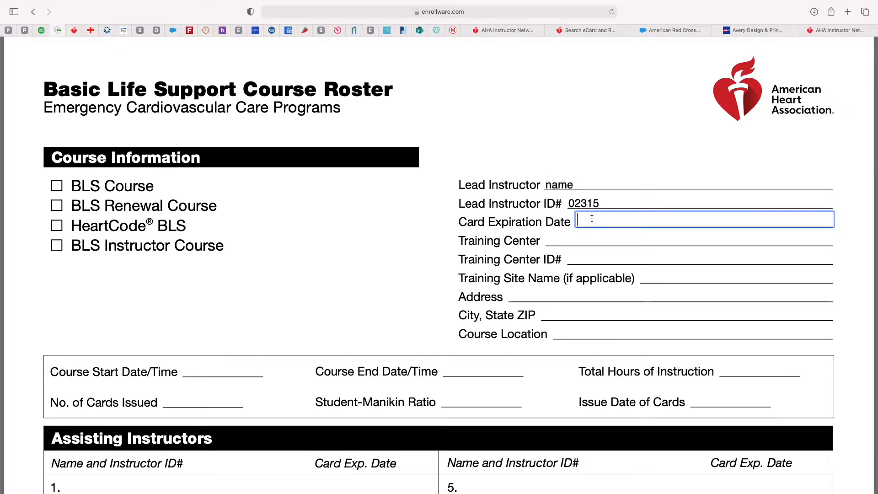
text(06/23)
Step: Enter training center 'cpr 4 your heart', center ID NC20927, and course start 1/2/22 8am
click(575, 238)
text(cpr 4 your )
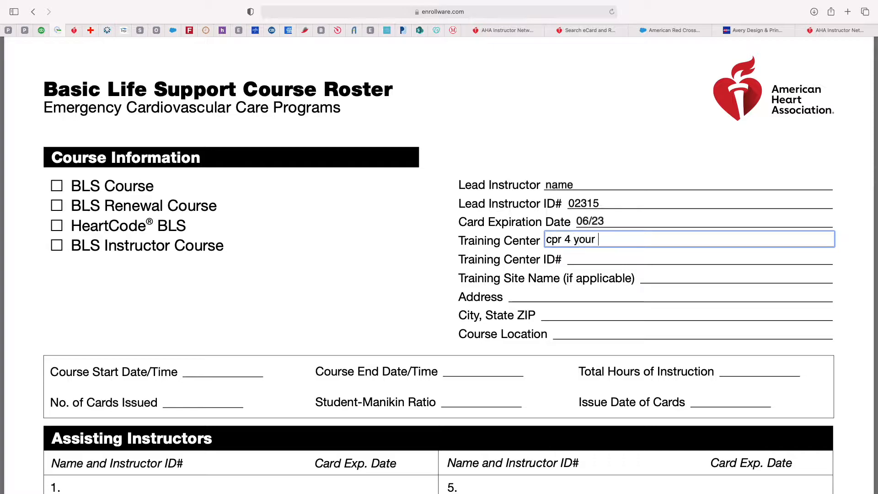
text(heart)
key(Tab)
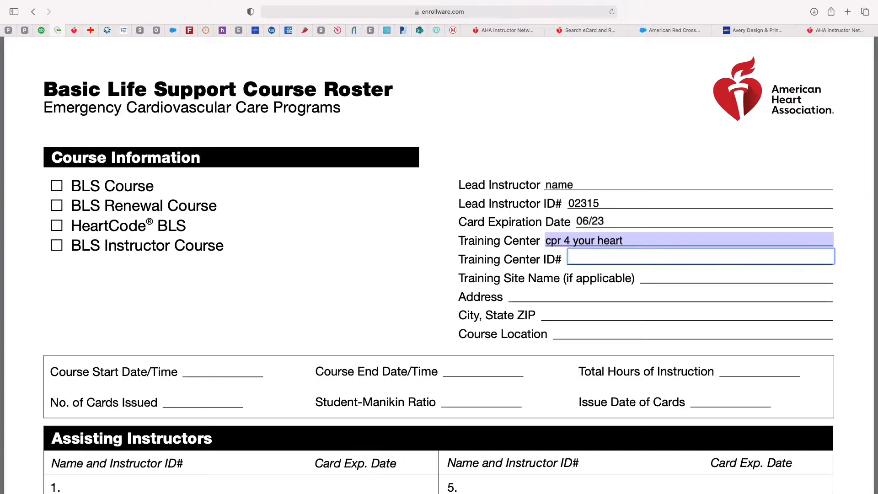
text(NC20927)
click(201, 361)
click(199, 369)
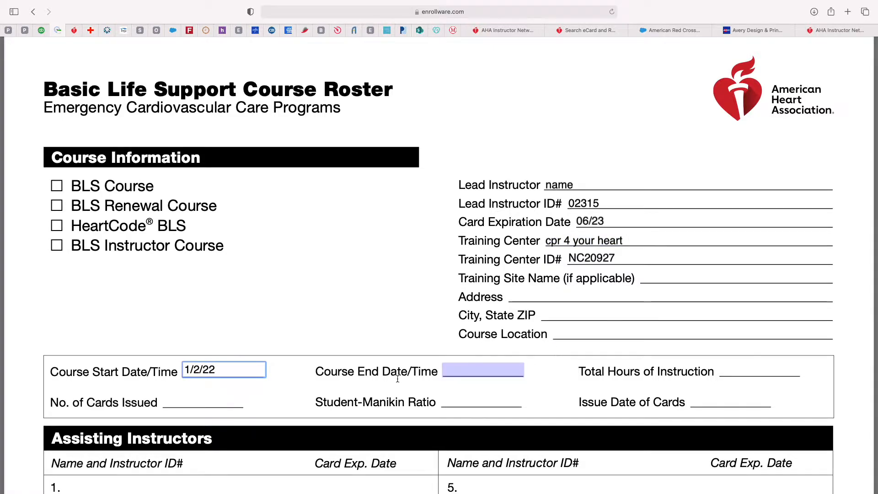
text(1/2/22 8am)
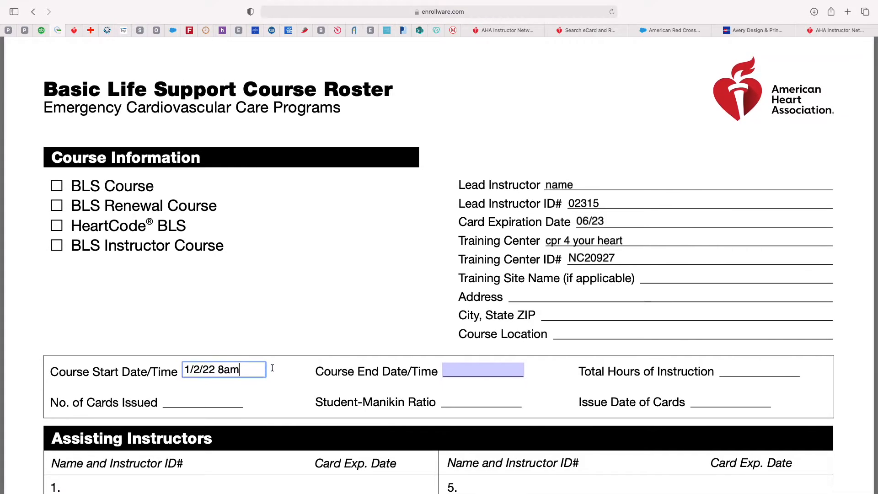
scroll(270, 366, down, 3)
Step: Enter course end 1/2/22 12pm, 3 total hours, 2 cards, ratio 1:1, issue date 1/2/22
click(460, 317)
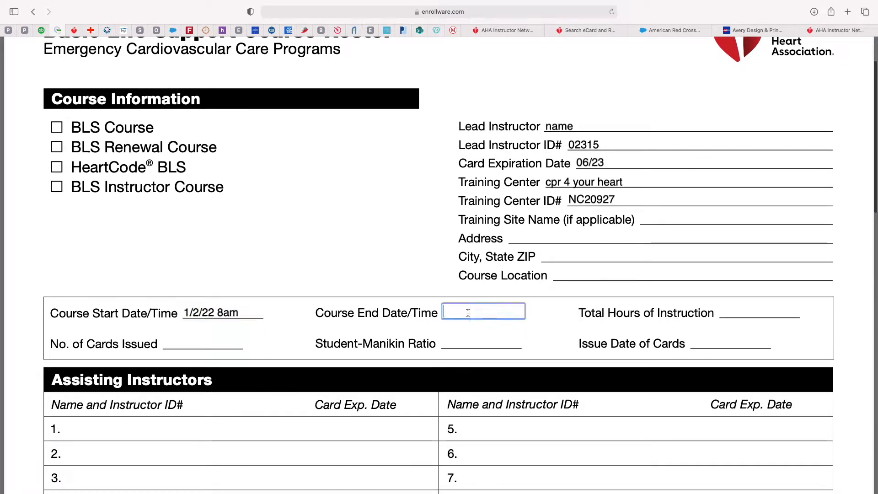
text(1/2/22 )
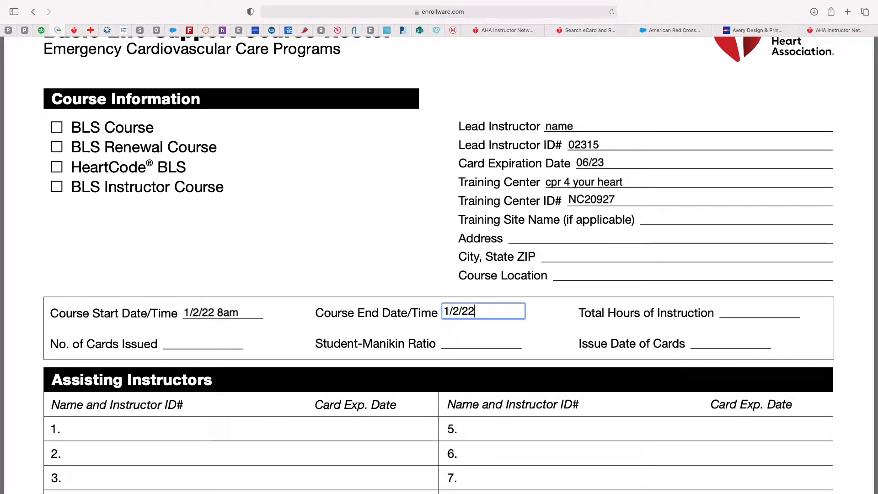
text(12pm)
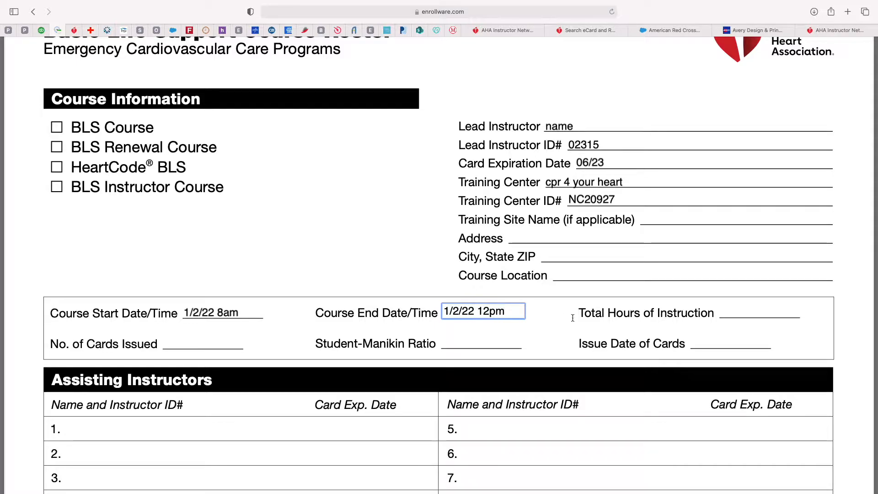
click(730, 311)
text(3)
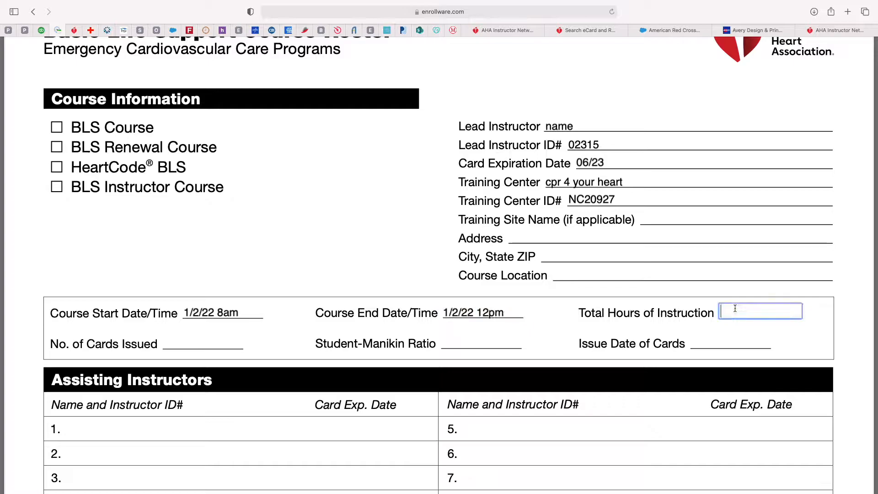
click(189, 341)
text(2)
click(451, 343)
text(1:1)
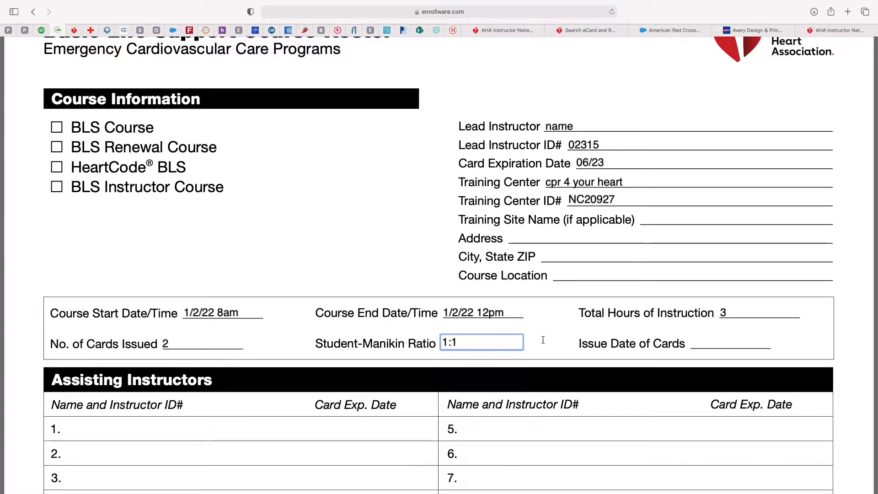
click(704, 342)
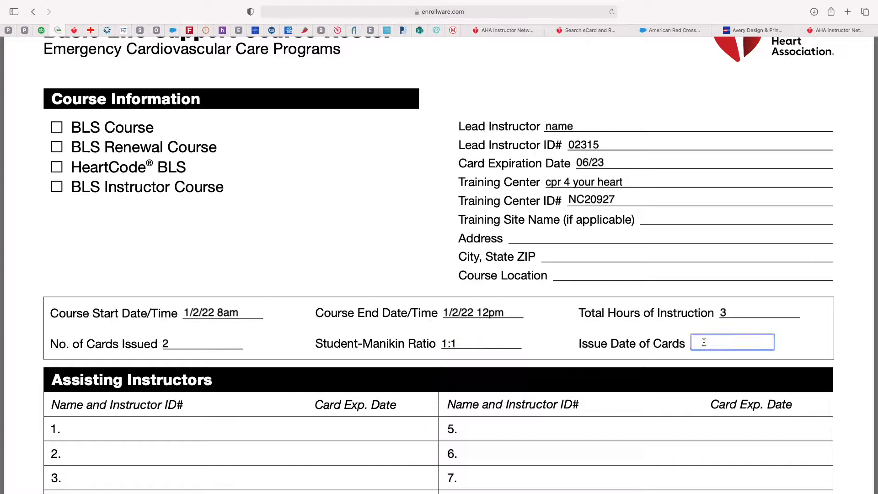
text(1/2/22)
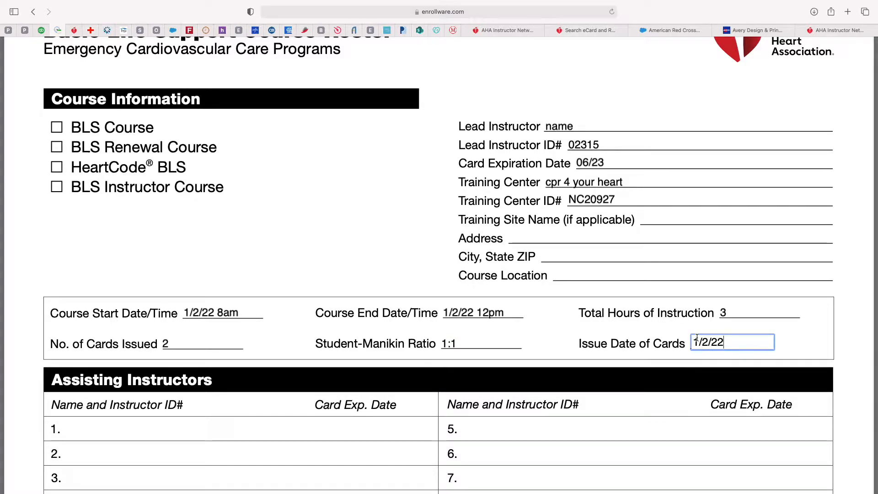
scroll(387, 368, down, 5)
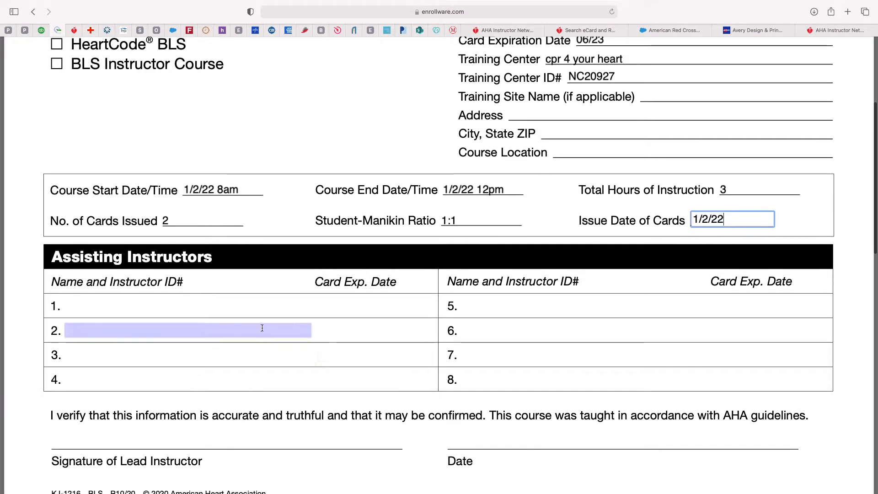
Step: List 'helper' as the first assisting instructor with card expiration date and instructor ID
click(200, 302)
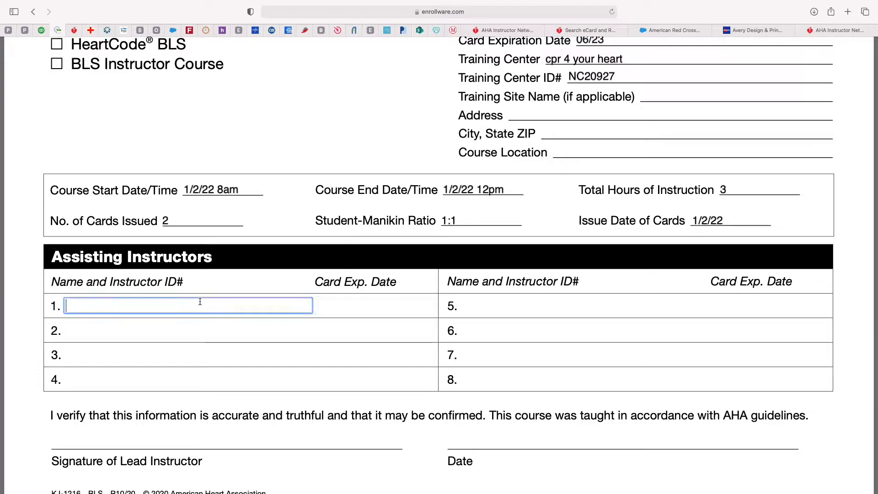
text(helper)
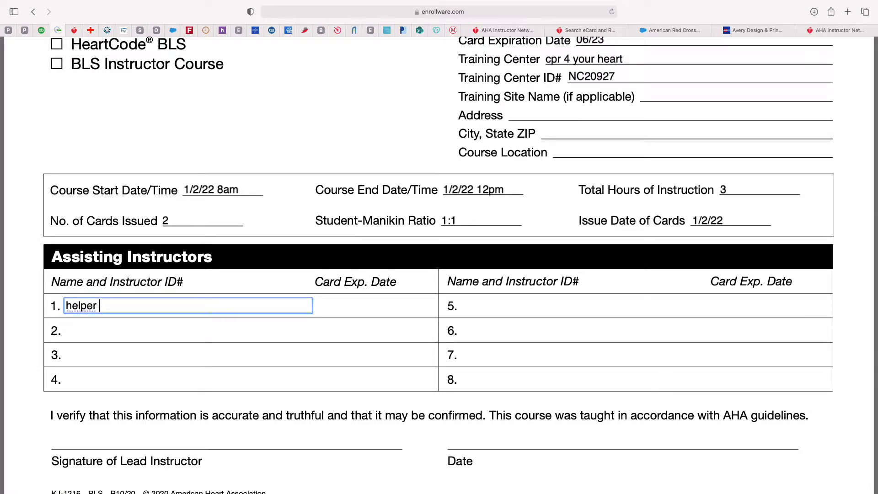
click(363, 305)
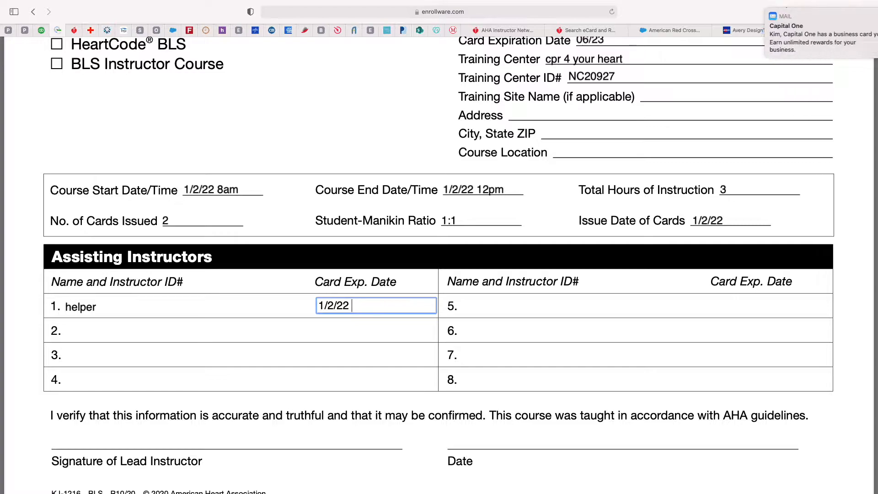
Step: Sign the lead instructor signature line as 'name' and move to its date field
scroll(254, 426, down, 1)
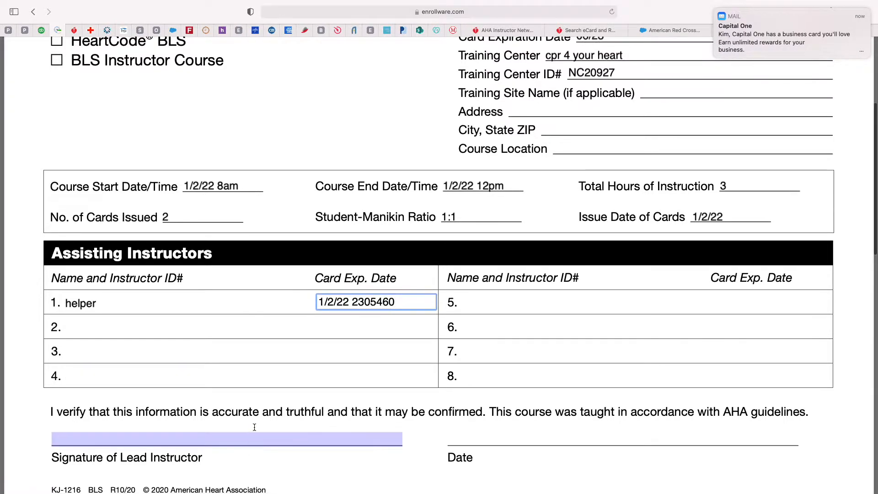
click(252, 435)
text(name)
click(516, 437)
Step: Complete the signature date, then fill the participants header: date 1/2/22, course BLS, instructor name and ID
text(date)
scroll(532, 418, down, 10)
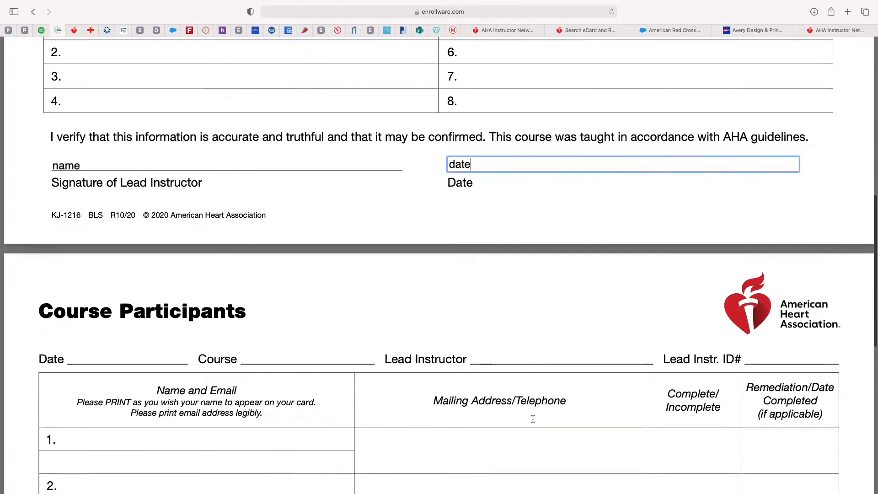
scroll(532, 419, down, 1)
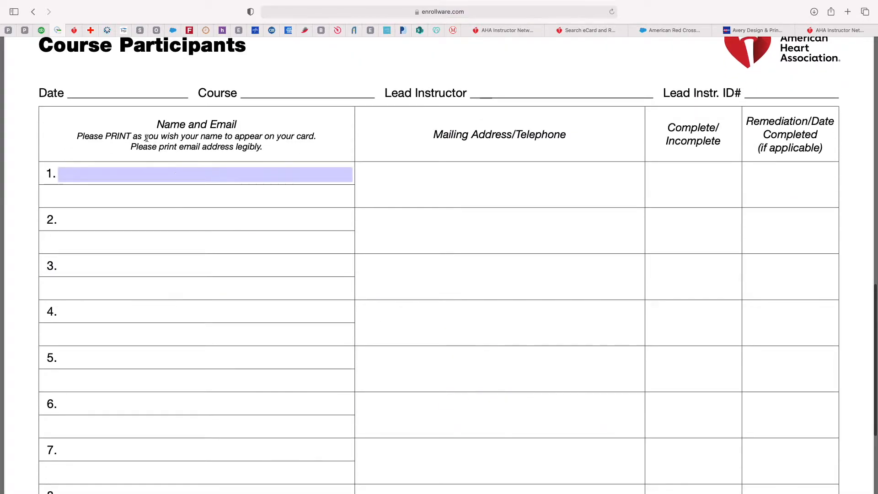
scroll(240, 143, down, 1)
click(143, 86)
text(1)
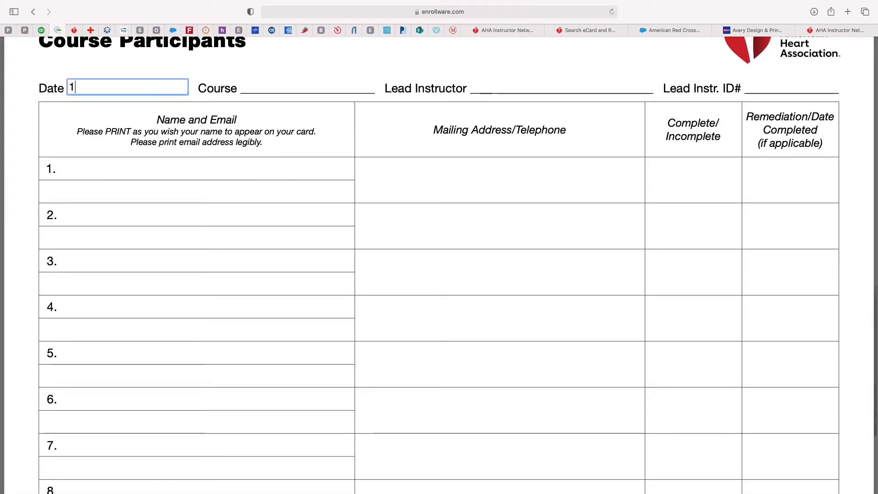
text(/2/22)
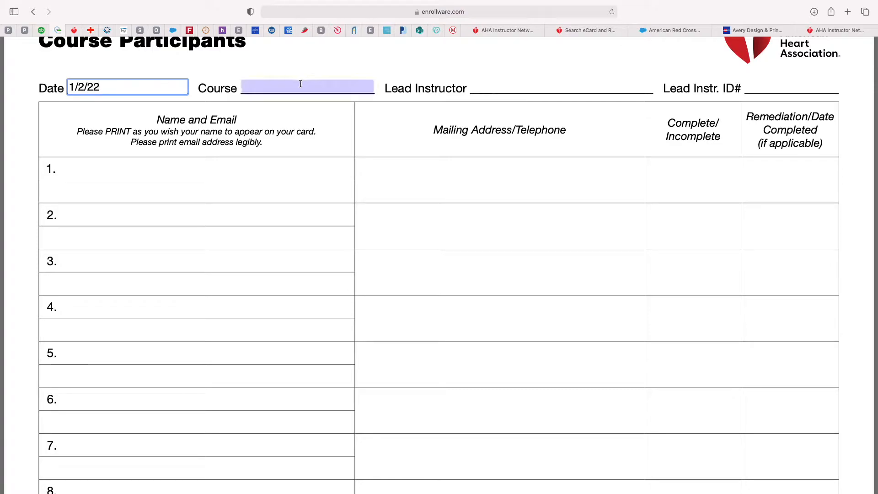
click(300, 84)
text(BLS)
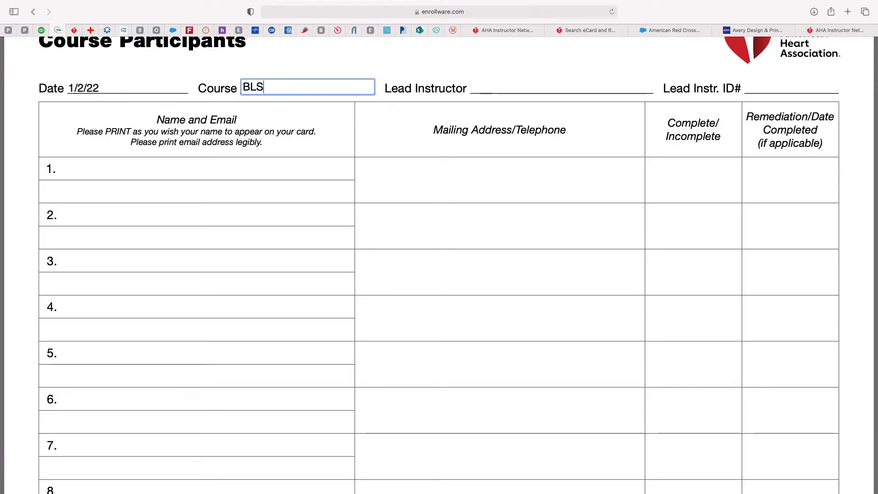
click(490, 86)
text(Name)
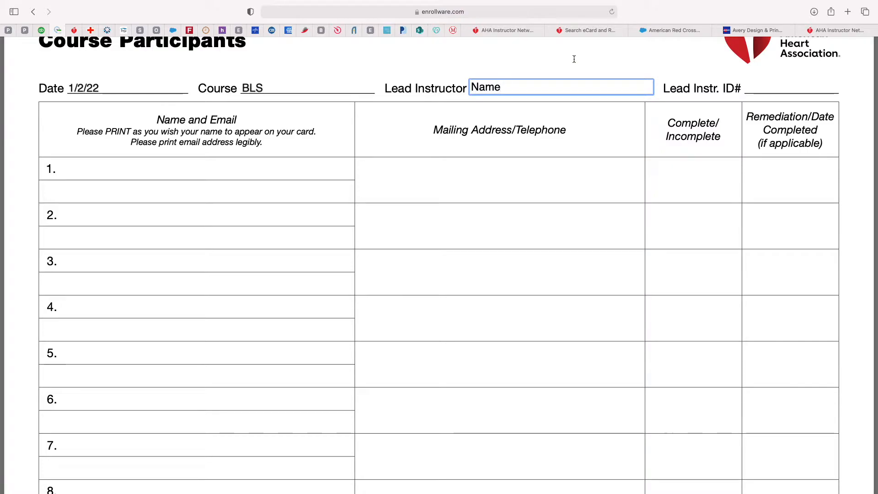
click(755, 88)
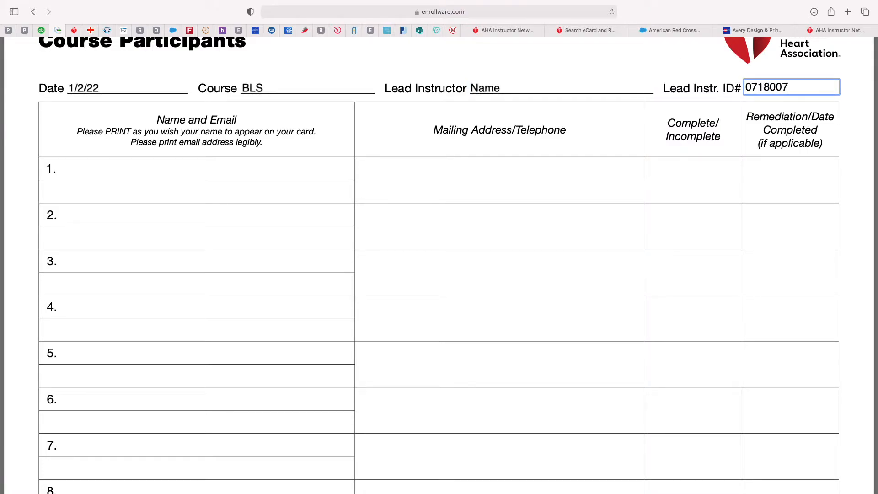
Step: Enter the first participant's name, email and phone number placeholders
click(239, 168)
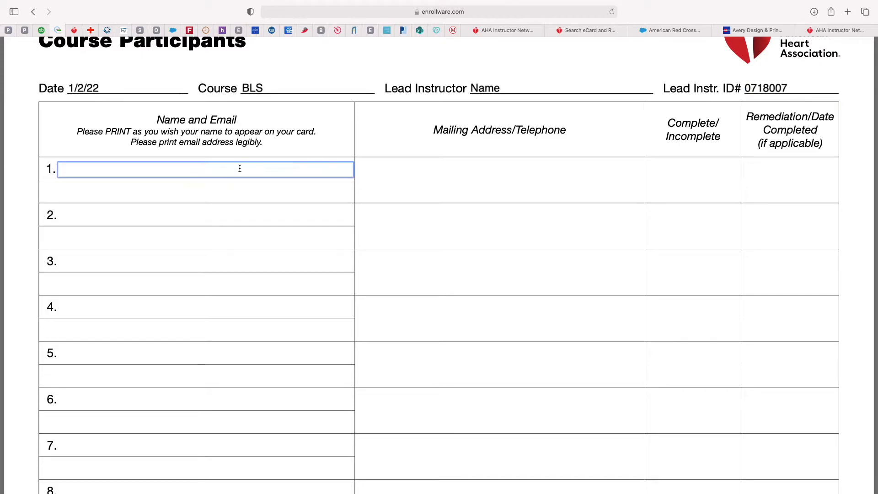
text(Fir)
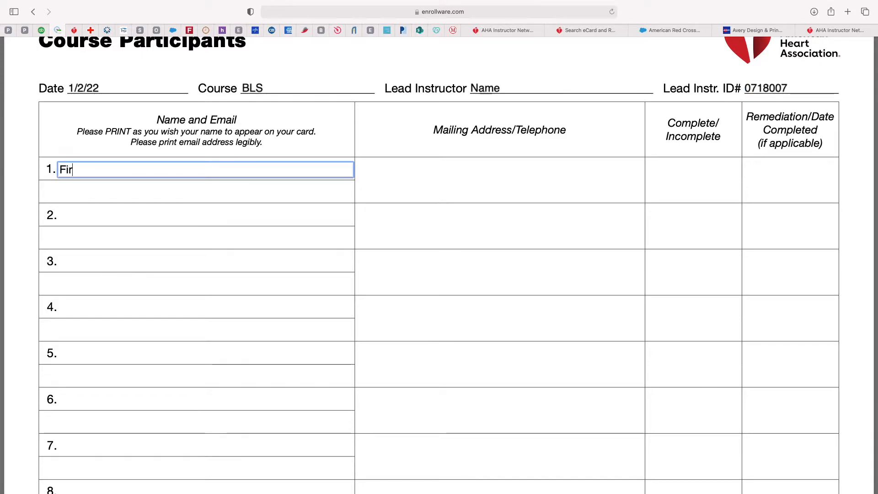
text(st name )
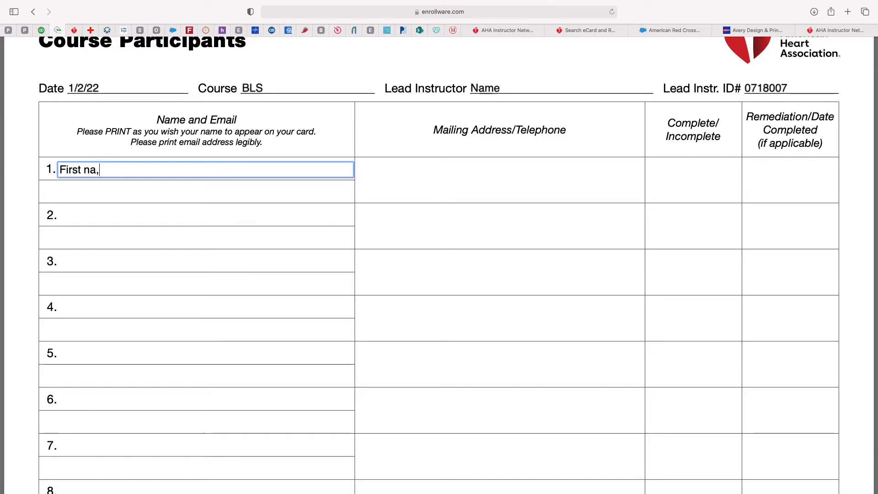
text(and Last)
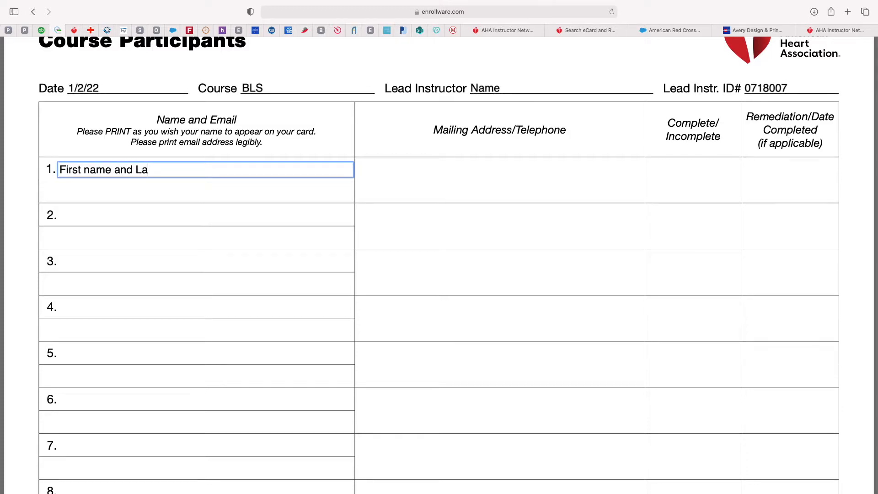
click(236, 192)
text(Email)
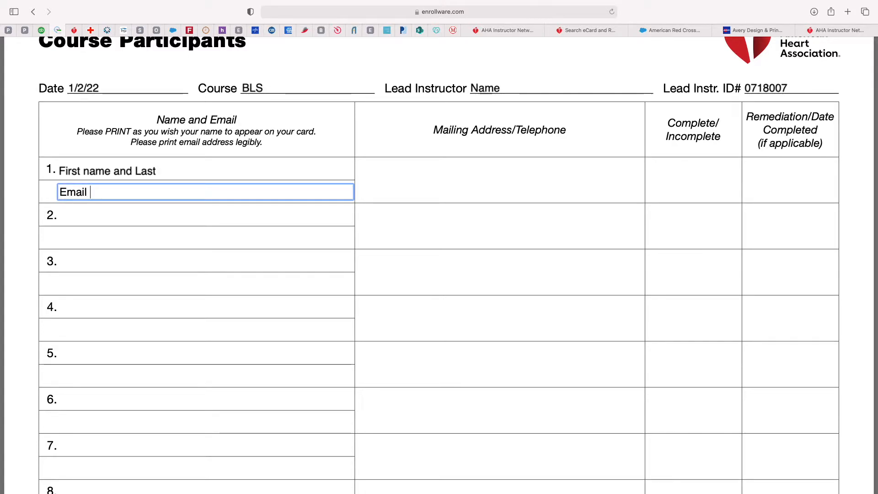
click(388, 170)
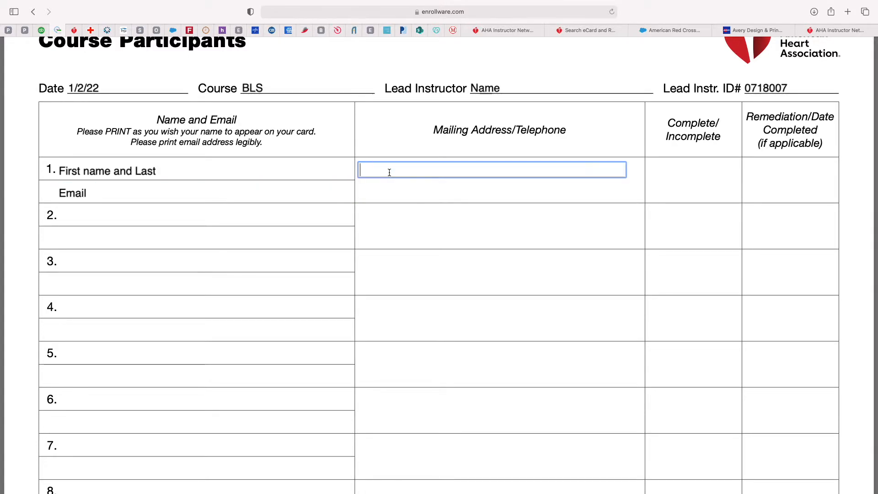
text(phone number)
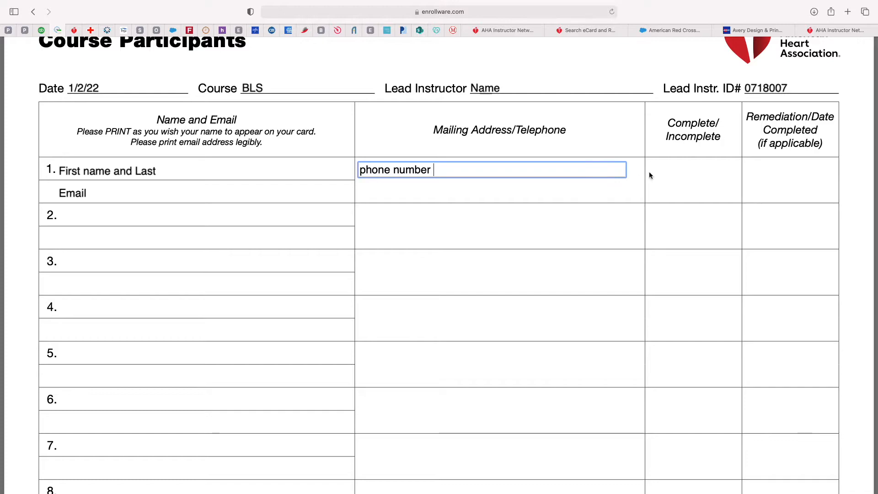
Step: Mark the first participant's completion as c/100 with completion date 1/2/22
click(668, 174)
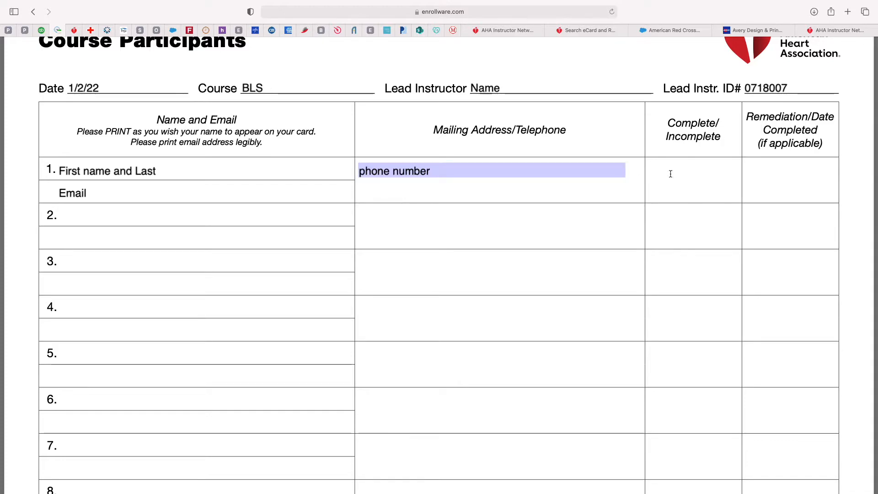
click(659, 178)
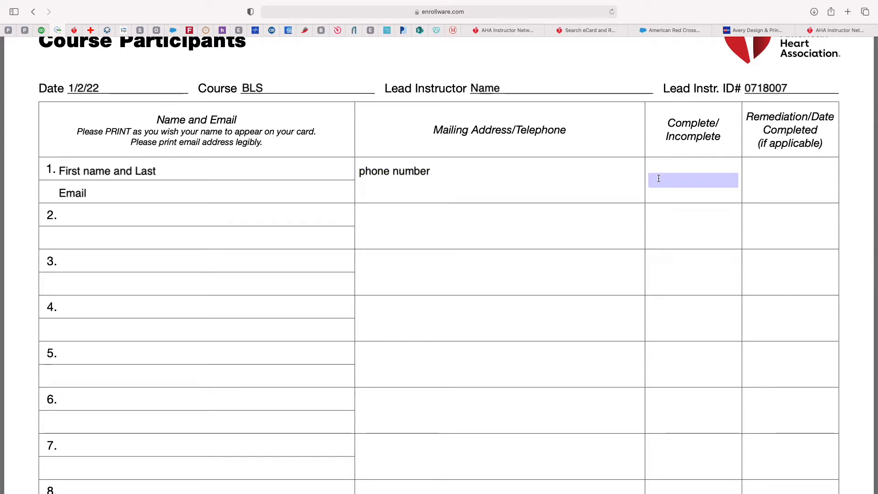
scroll(658, 179, down, 1)
text(c)
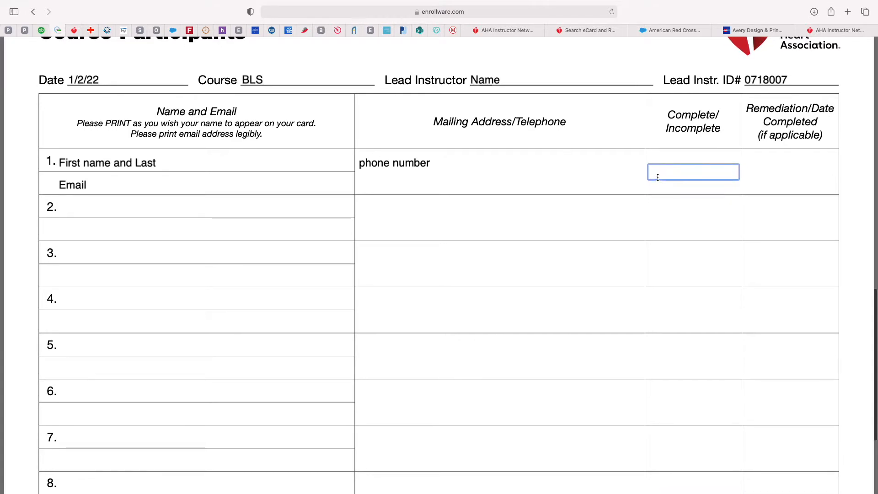
text(/100)
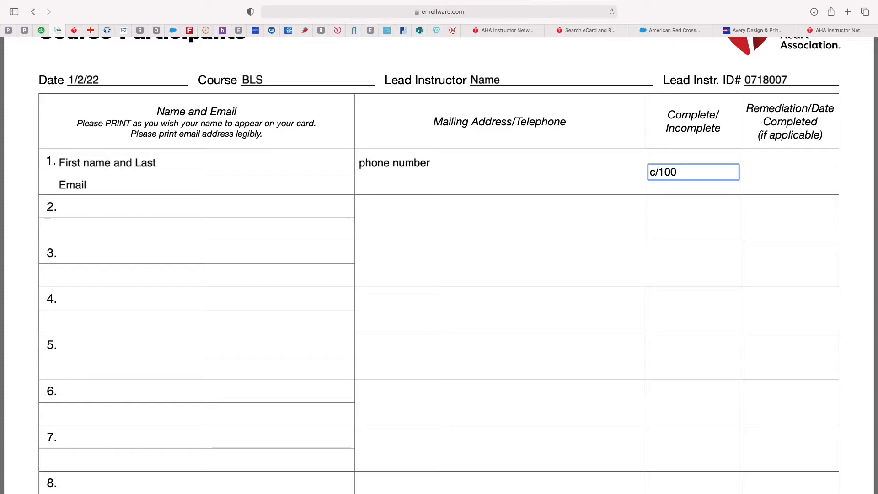
scroll(574, 201, down, 5)
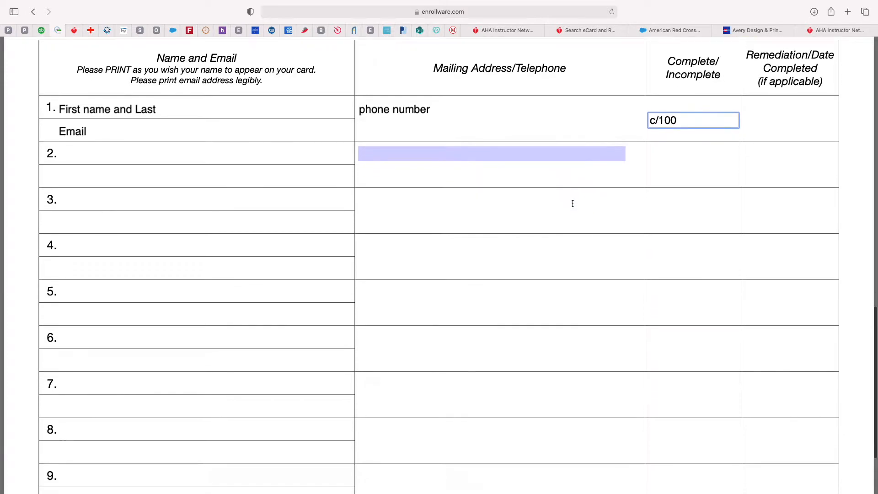
scroll(573, 203, up, 5)
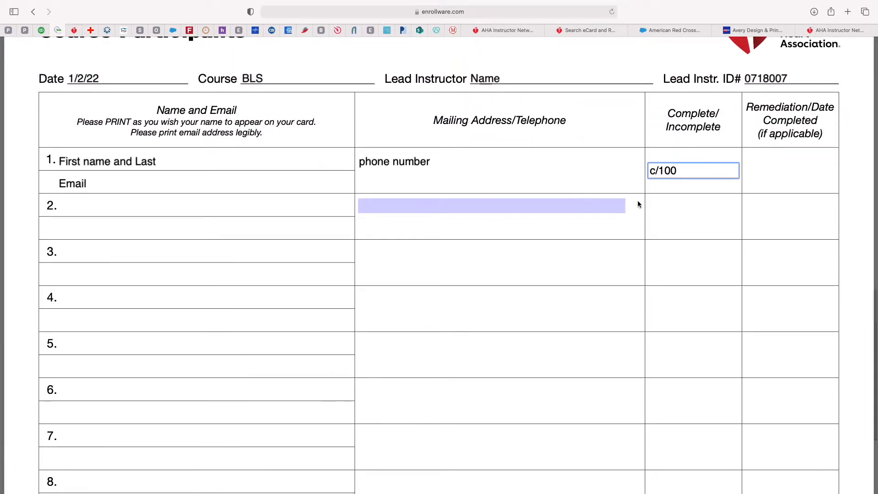
click(765, 168)
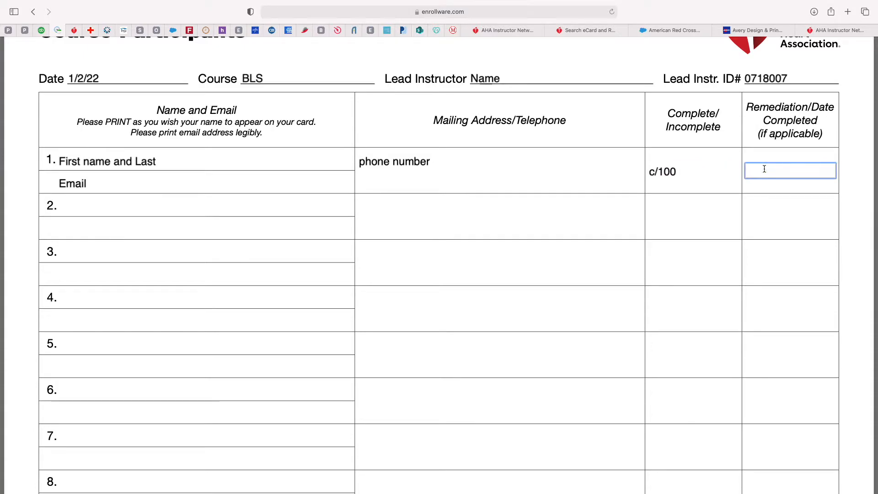
text(1/2/22)
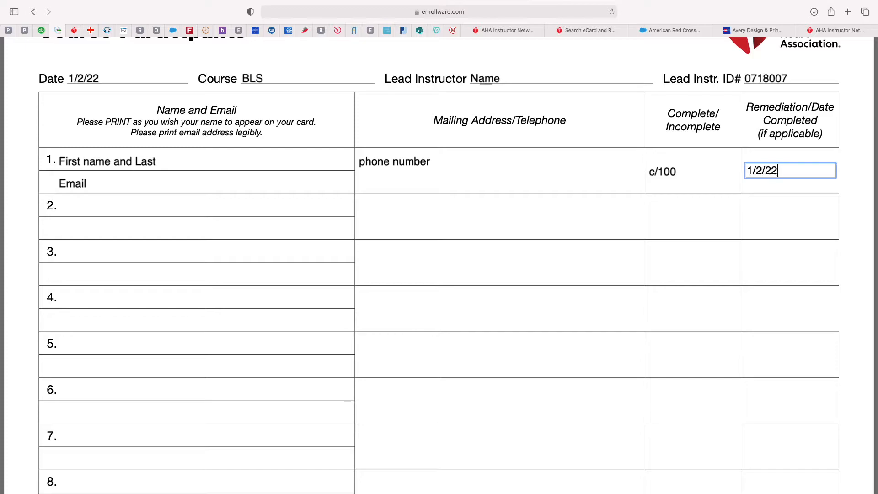
scroll(473, 214, down, 8)
scroll(471, 213, up, 11)
scroll(439, 204, up, 12)
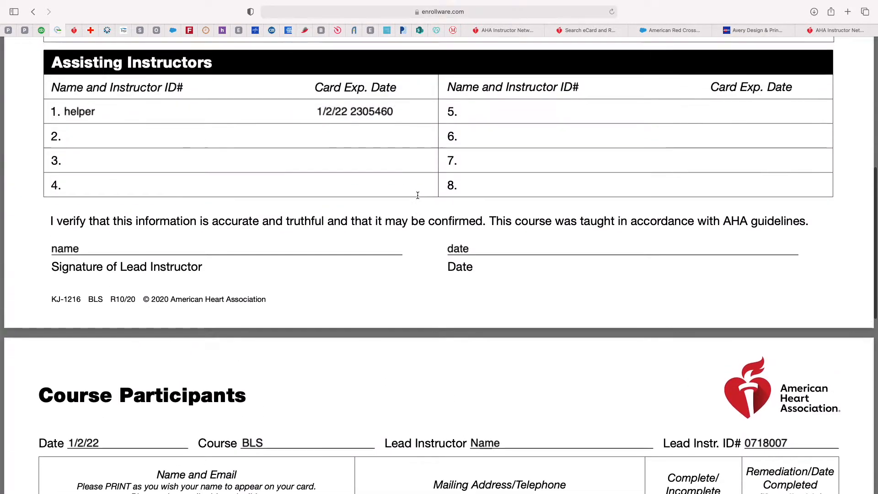
Step: Save a copy of the filled roster as 'AHA 2020 BLS ROSTER' in the PHOTOS folder
mouse_move(120, 4)
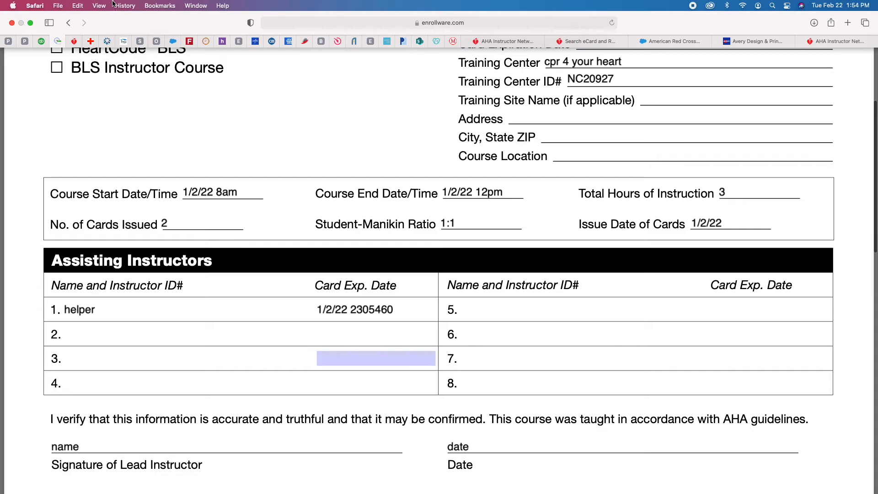
click(57, 6)
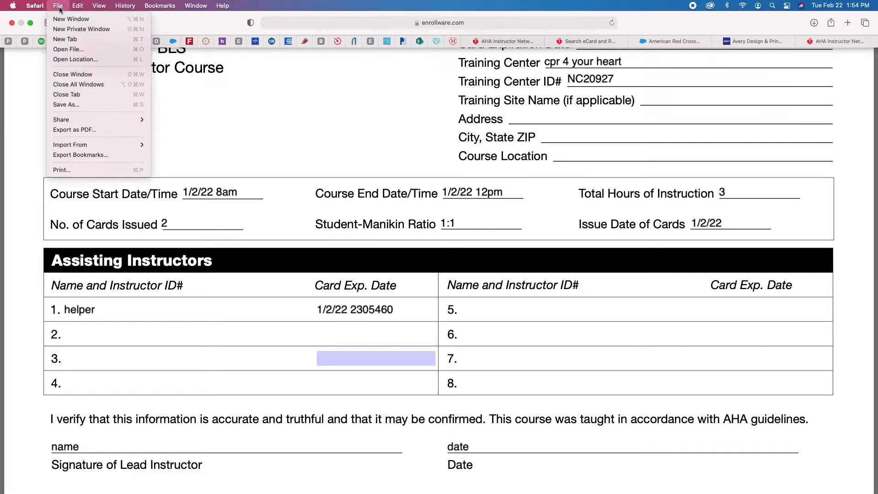
click(67, 106)
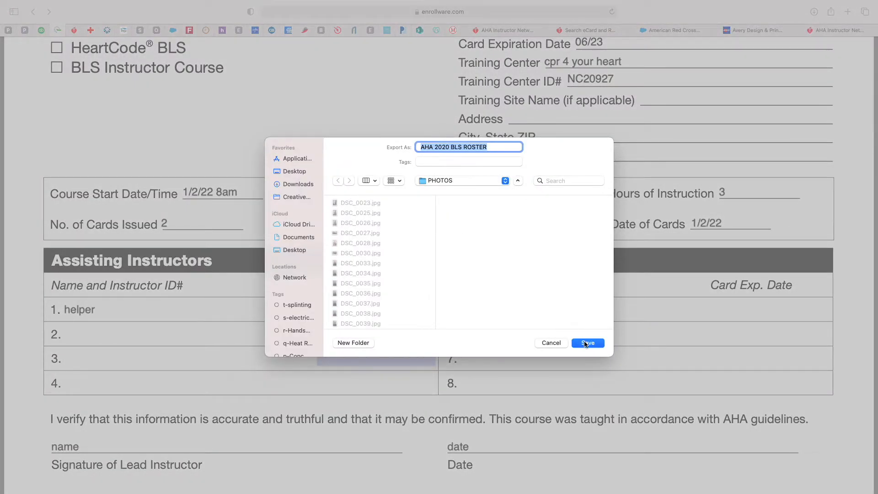
click(587, 343)
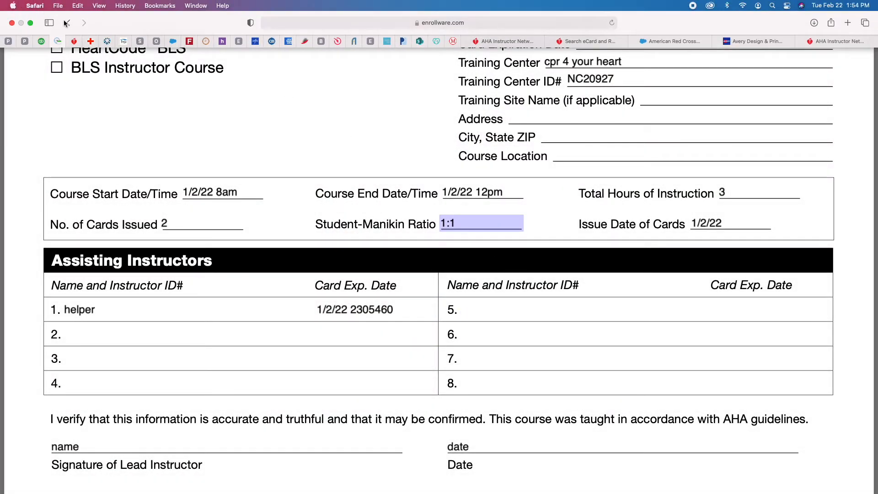
Step: Go back to the Enrollware Training Center page and scroll down to the Classes list
click(66, 23)
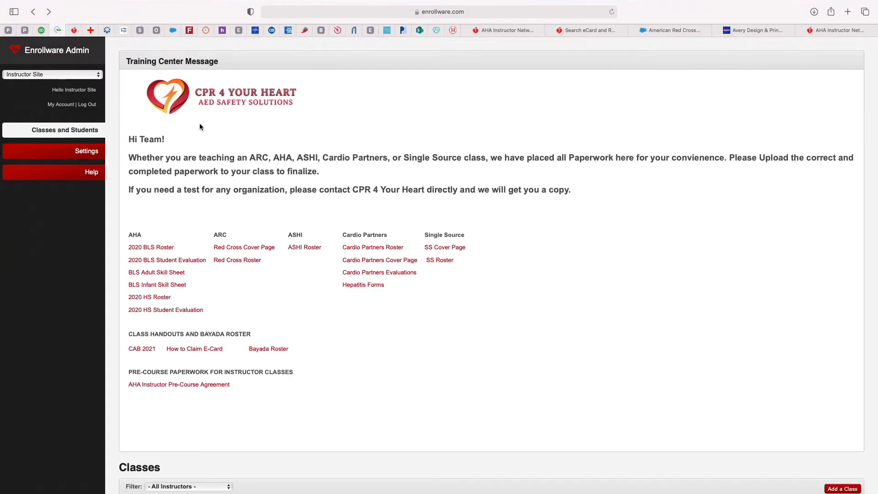
scroll(413, 227, down, 3)
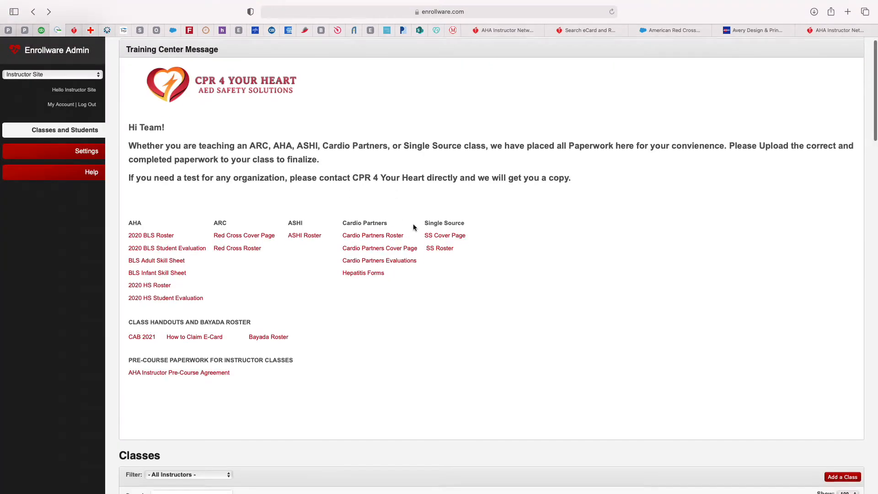
scroll(413, 228, down, 4)
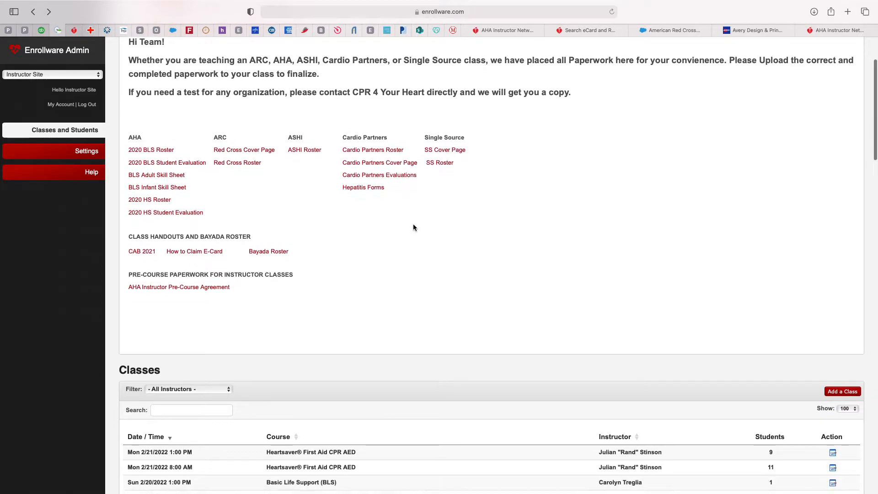
scroll(398, 228, down, 4)
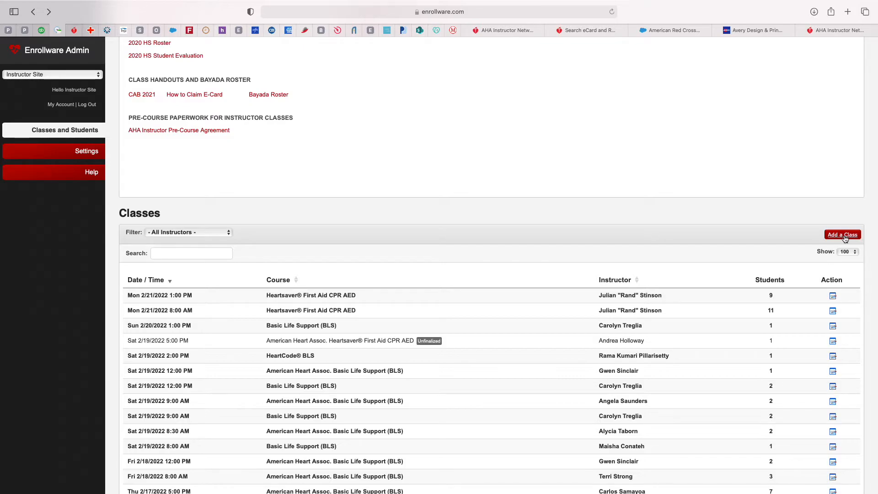
Step: Add a new class for American Heart Assoc. BLS, assign an instructor, and set location Valdosta
click(844, 236)
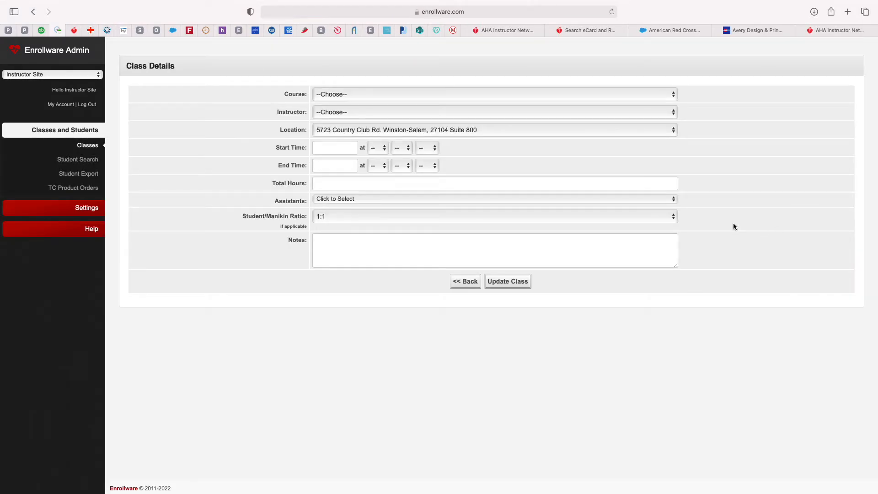
click(484, 97)
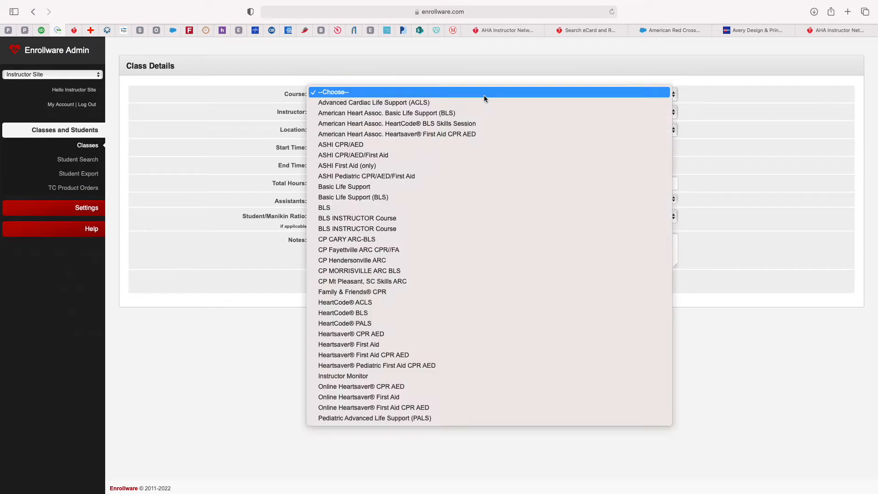
click(438, 117)
click(438, 118)
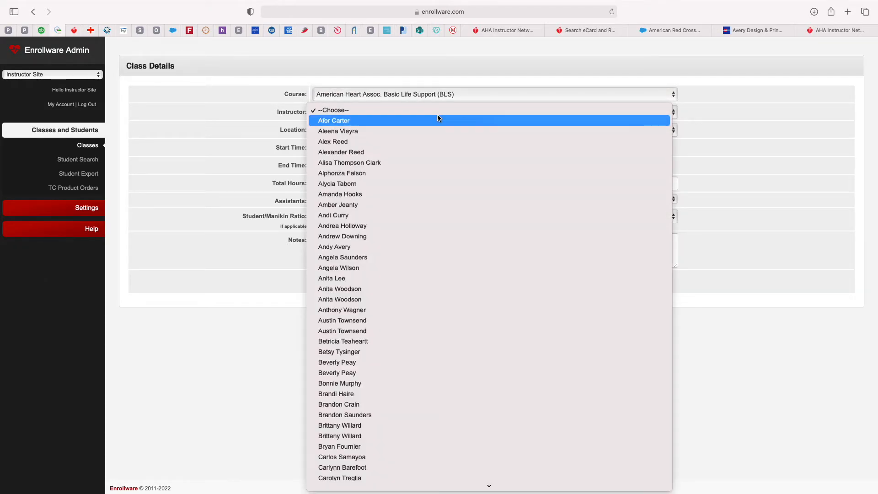
click(427, 140)
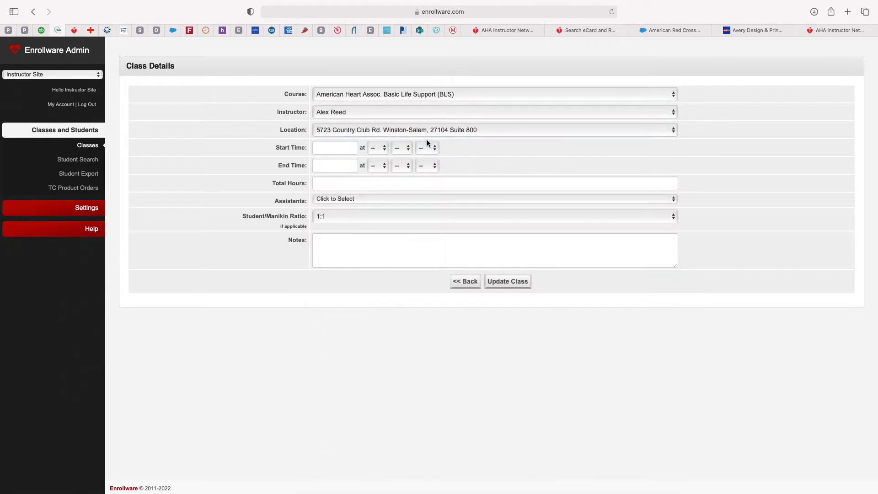
click(519, 131)
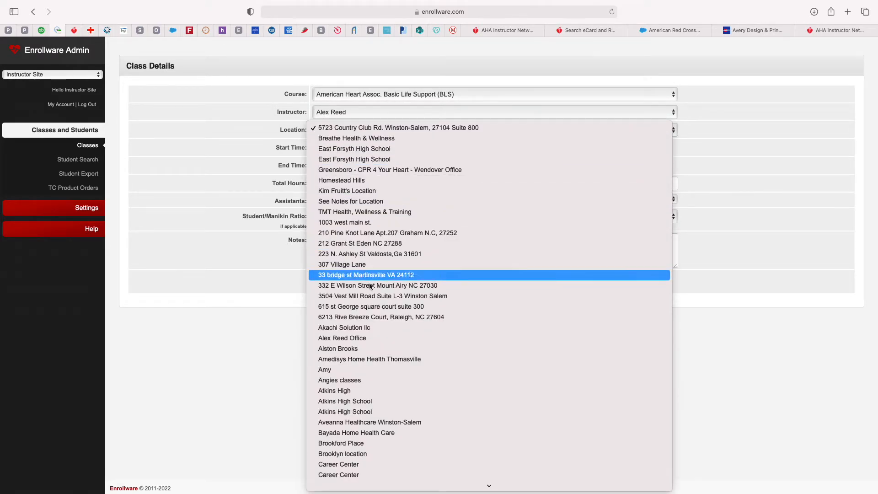
scroll(388, 411, down, 10)
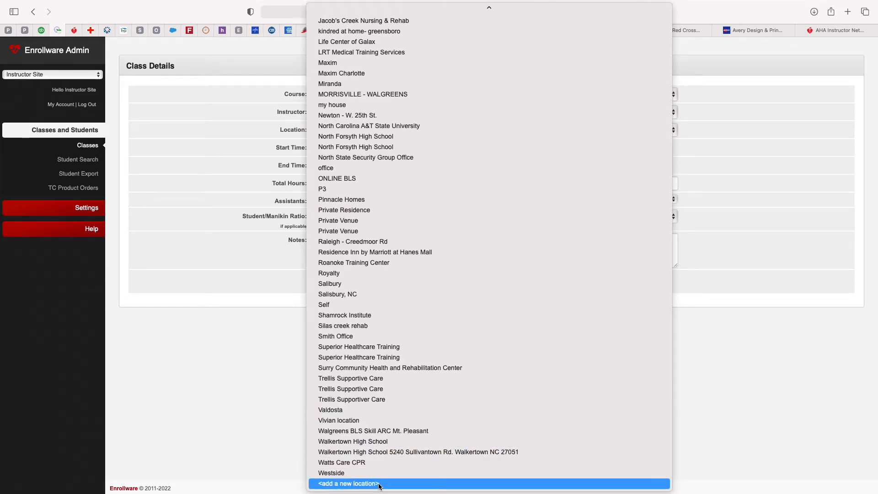
click(346, 411)
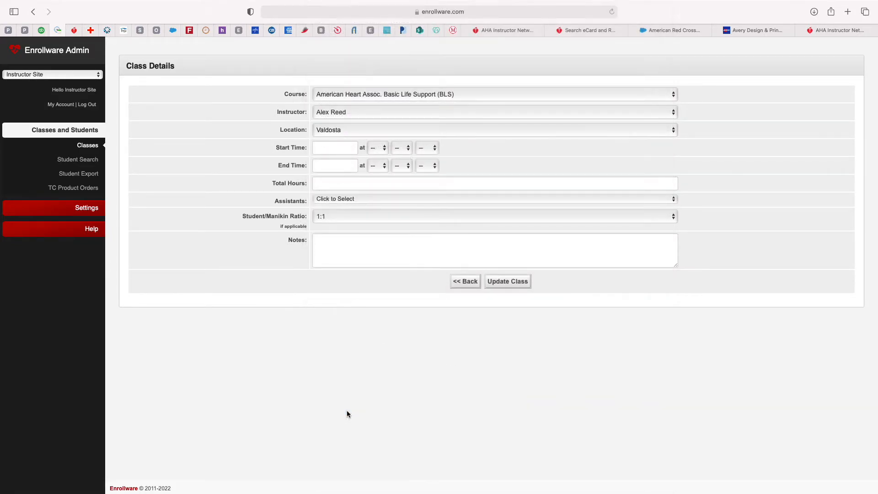
Step: Set the class start to 02/01/2022 at 4:00 PM
click(350, 148)
click(350, 192)
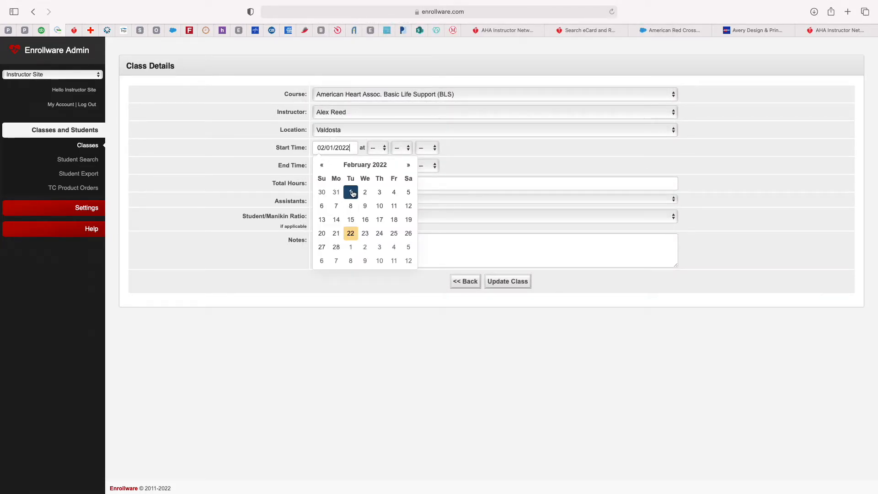
click(382, 153)
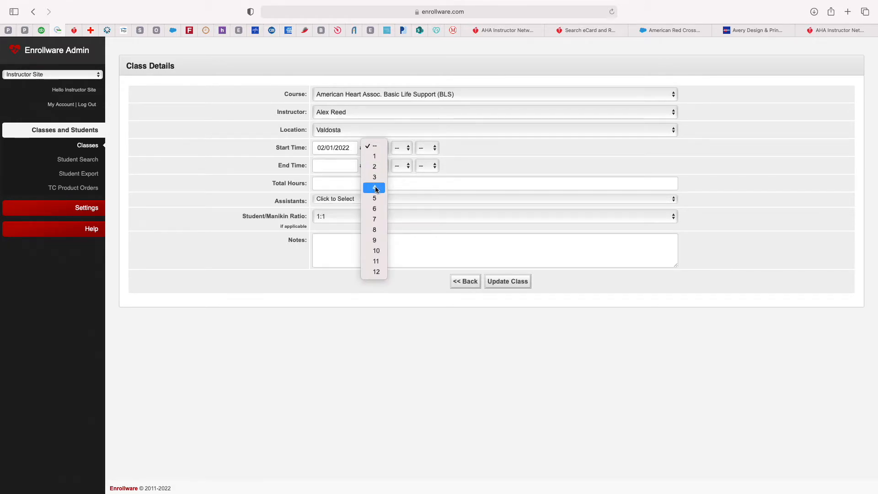
click(374, 188)
click(396, 148)
click(403, 153)
click(421, 147)
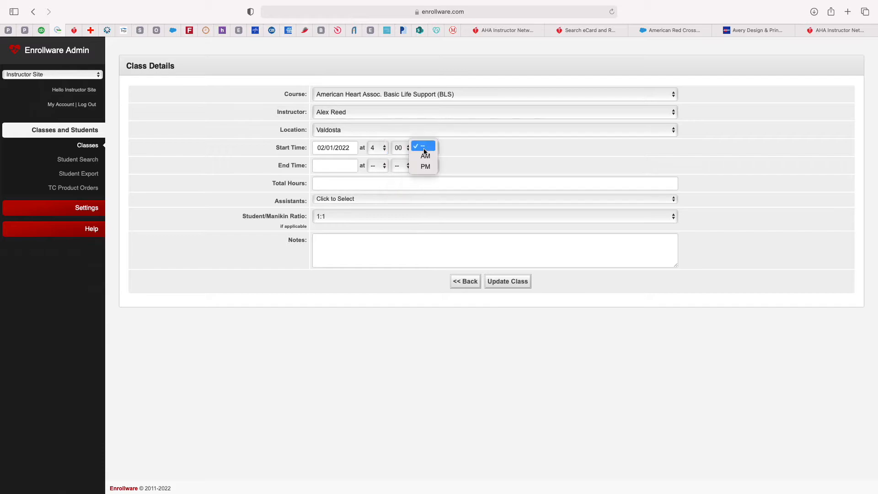
click(424, 166)
Step: Set the class end to 02/01/2022 at 7:00 PM and total hours to 3
click(338, 166)
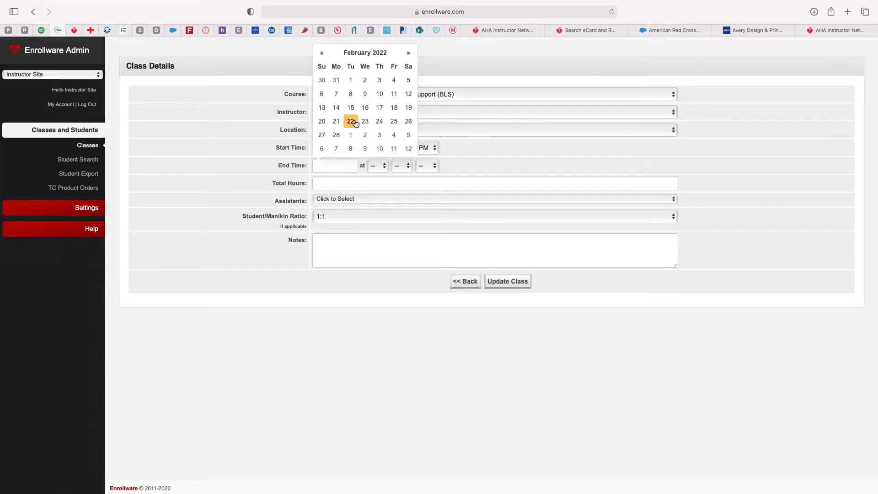
click(355, 84)
click(380, 166)
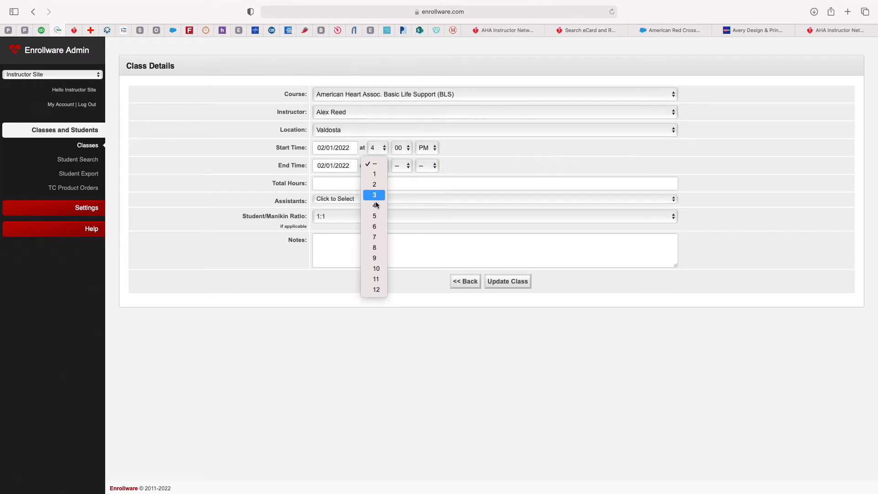
click(374, 239)
click(402, 166)
click(401, 173)
click(426, 166)
click(424, 183)
click(376, 183)
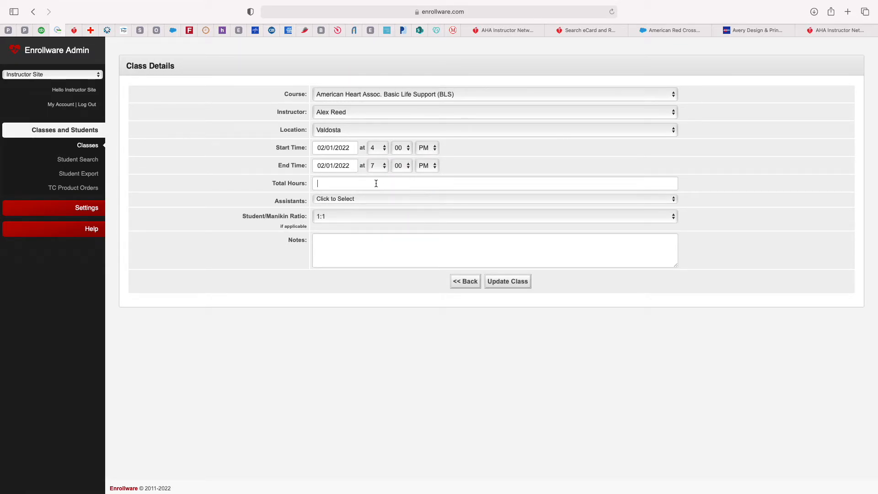
text(3)
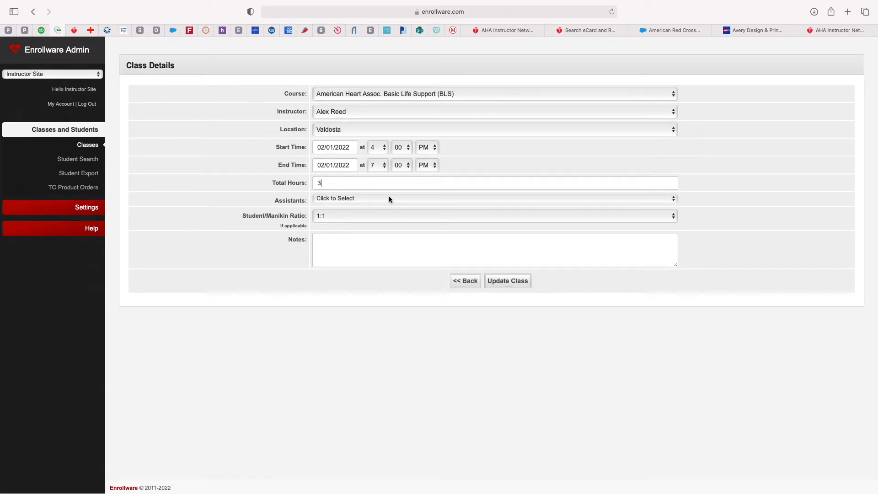
Step: Leave assistants unassigned, keep ratio 1:1, add the note 'notes', and update the class
click(389, 197)
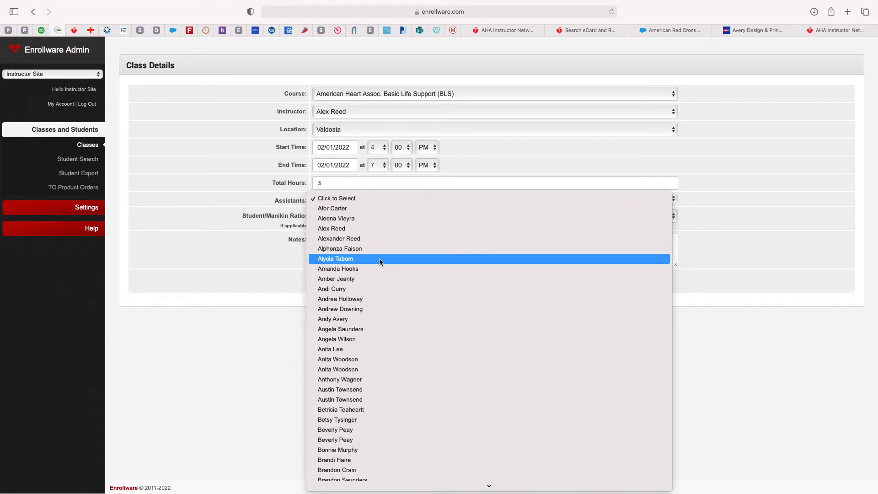
click(289, 204)
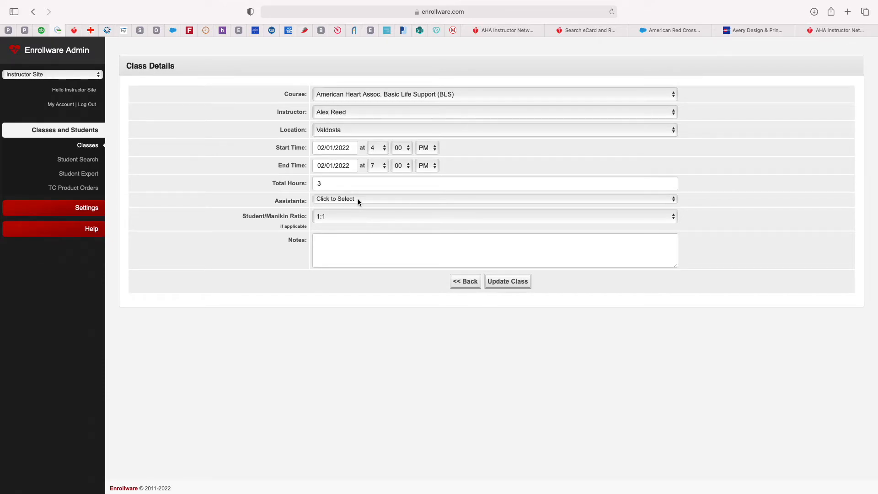
click(358, 199)
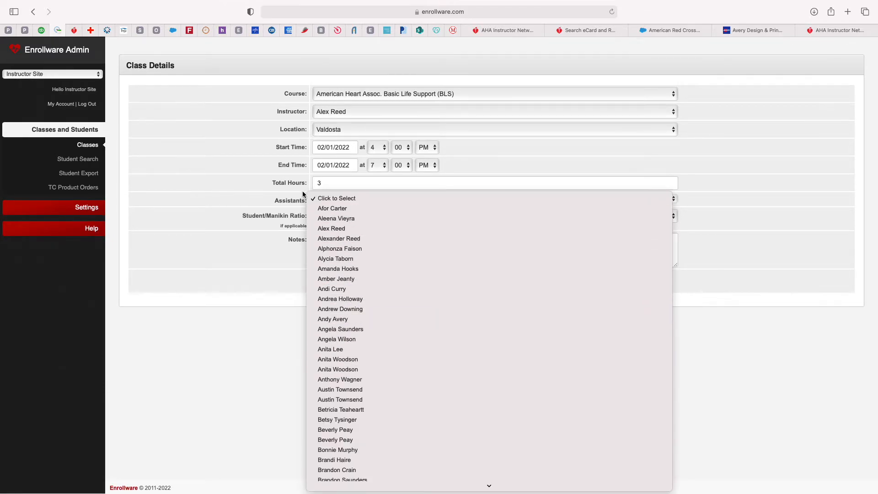
click(293, 198)
click(340, 214)
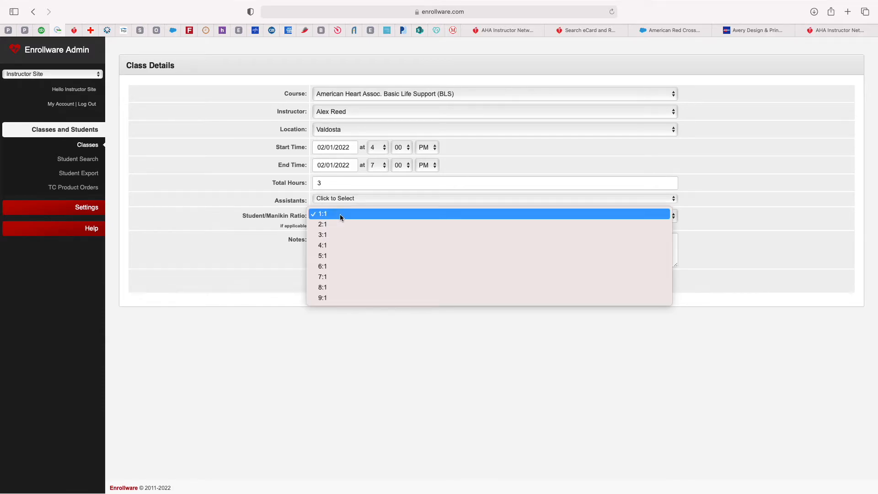
click(337, 215)
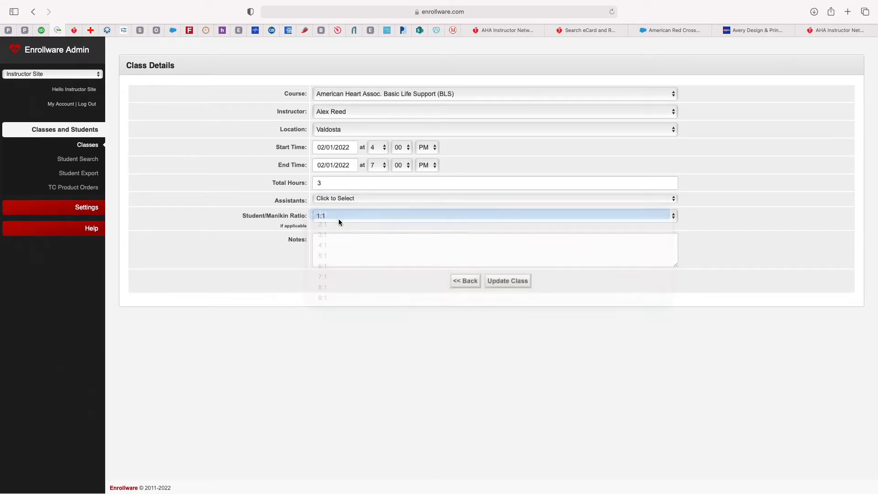
text(notes)
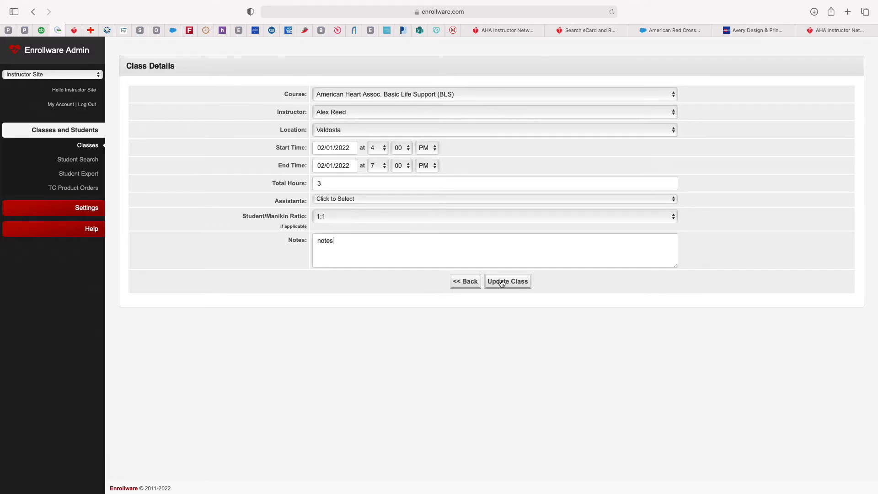
click(510, 285)
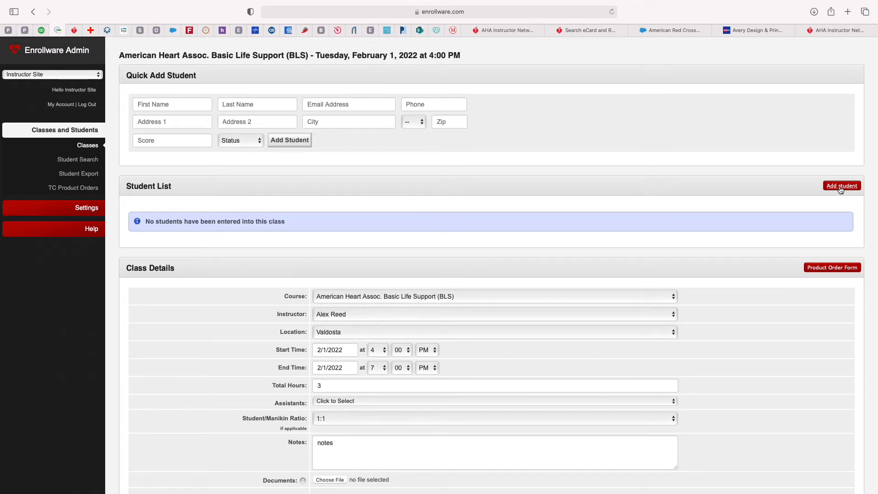
Step: Add a new student named 'first' 'last' with a placeholder e-mail and the student's phone number
click(840, 186)
click(439, 125)
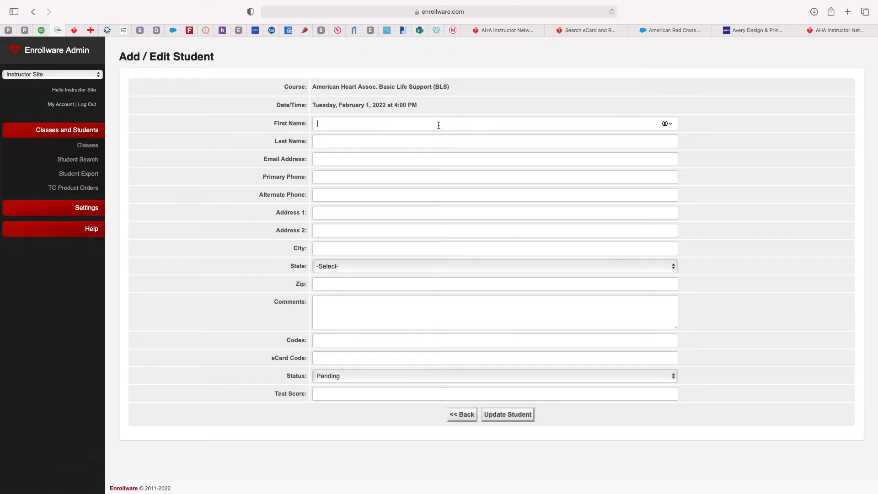
text(first)
key(Tab)
text(last)
key(Tab)
text(email)
key(Tab)
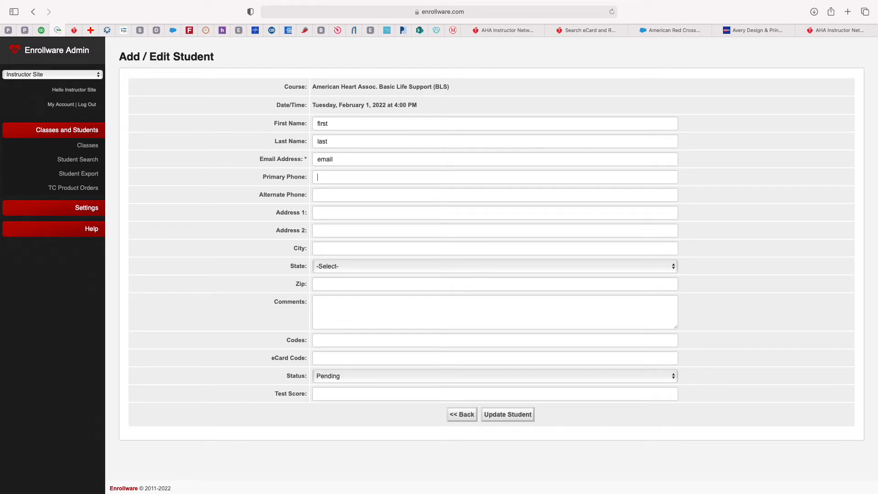
scroll(407, 267, down, 1)
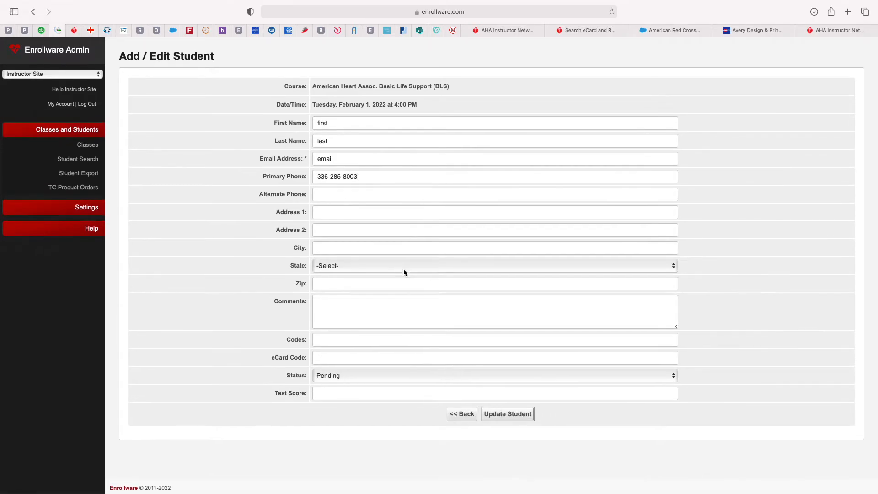
Step: Enter the student's eCard code, set status to Complete and test score to 100, then save
click(346, 356)
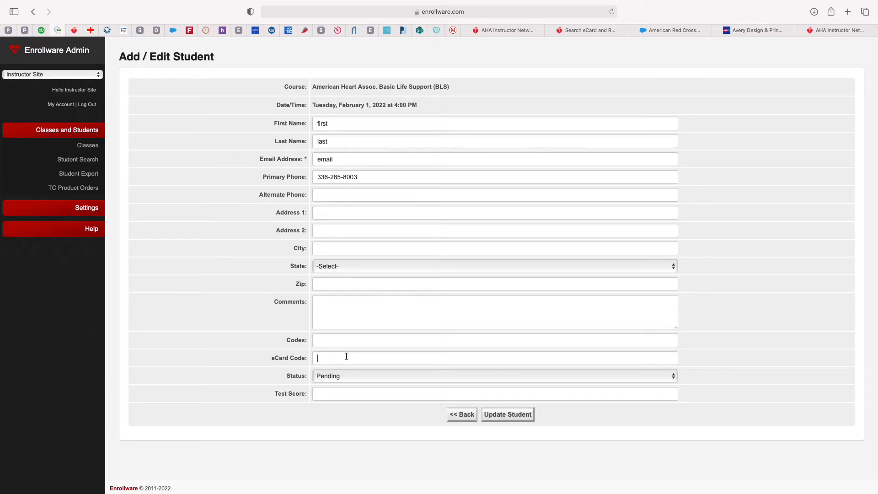
click(374, 376)
click(369, 384)
text(100)
click(518, 414)
Step: Replace the invalid placeholder e-mail with the student's real e-mail address and save the student
click(519, 262)
click(302, 160)
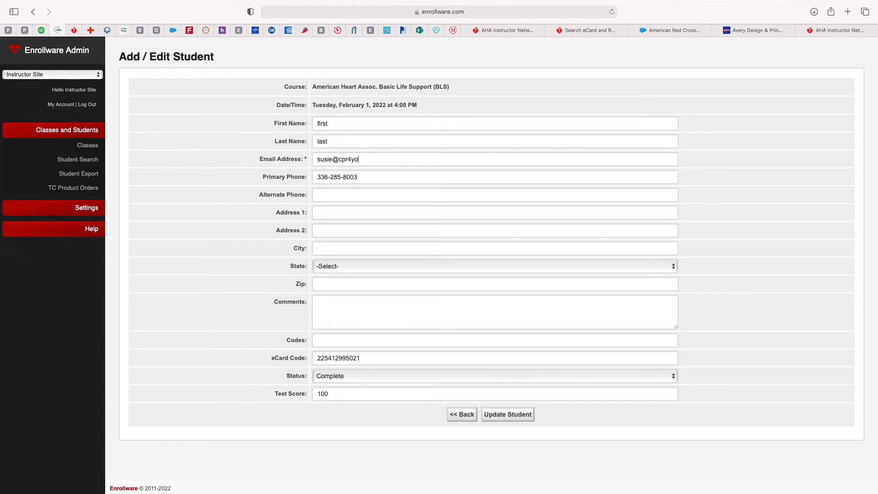
click(508, 415)
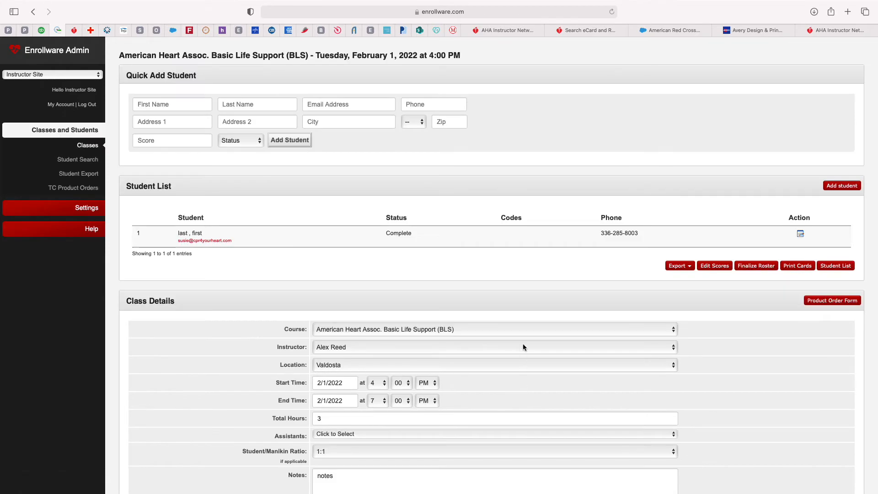
Step: Reopen the student's record, then scroll to confirm the Student List shows one Complete student
click(801, 234)
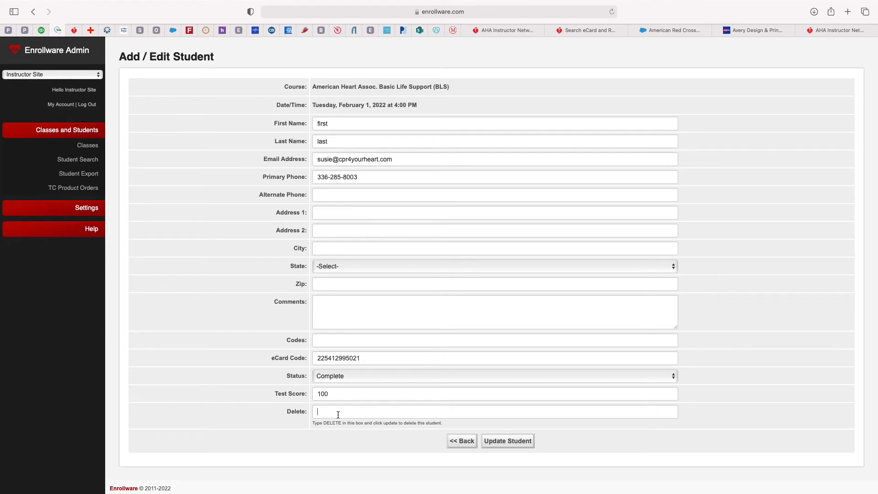
text(Delet)
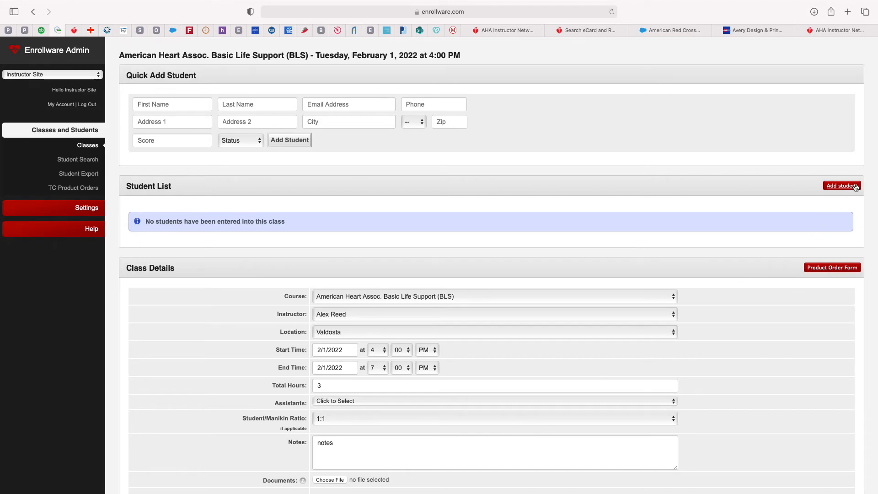
scroll(856, 187, down, 5)
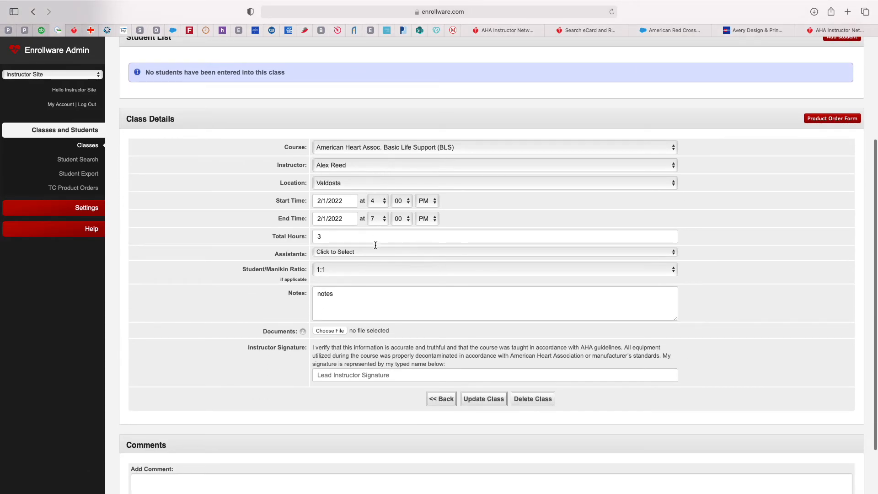
mouse_move(677, 3)
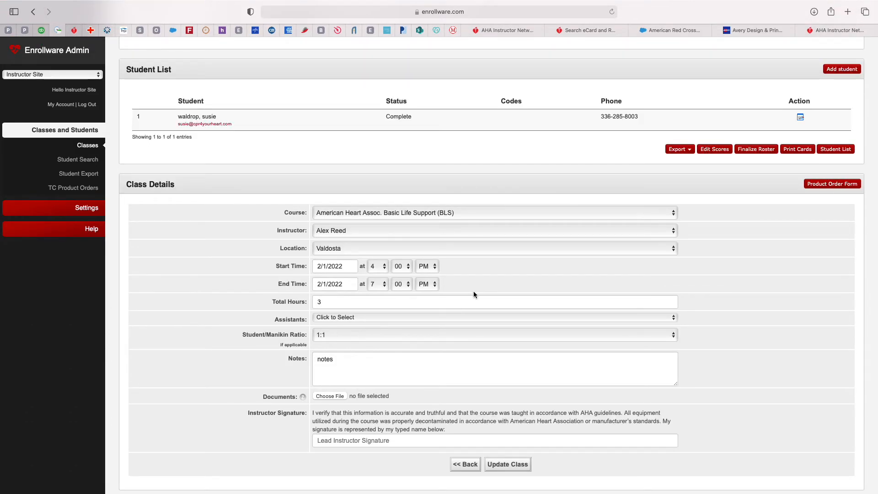
scroll(527, 243, down, 2)
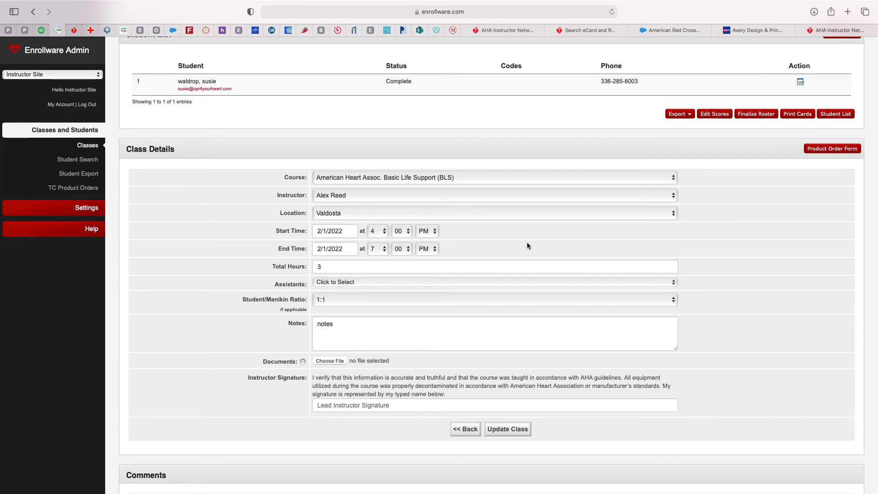
Step: Upload the AHA 2020 BLS ROSTER PDF to the class
click(346, 360)
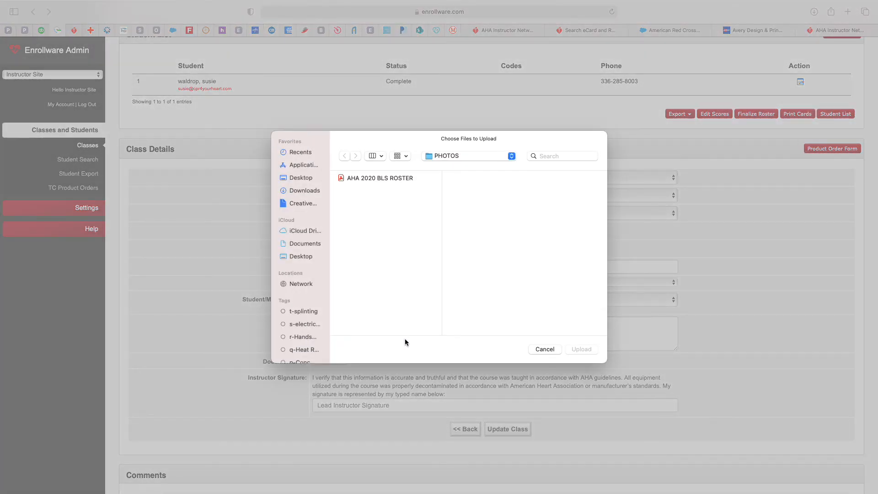
click(371, 179)
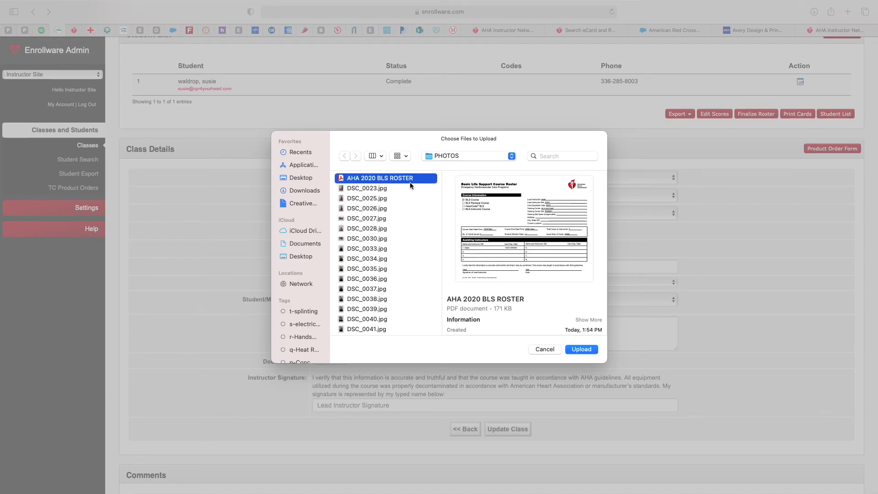
click(577, 349)
scroll(577, 350, down, 1)
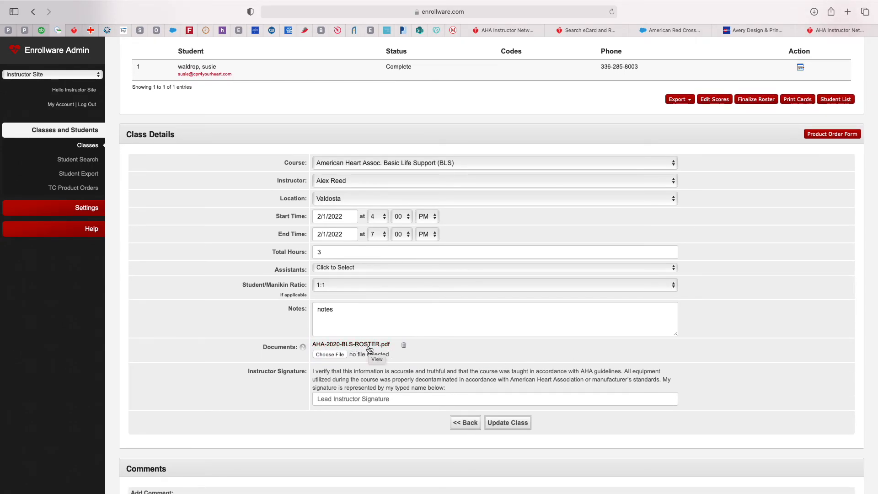
Step: Enter the lead instructor's typed signature, update the class, and finalize the roster
click(357, 403)
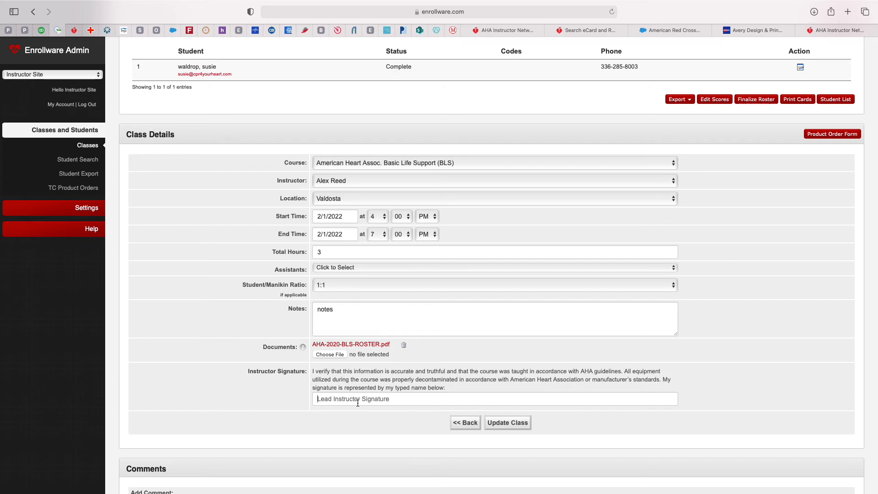
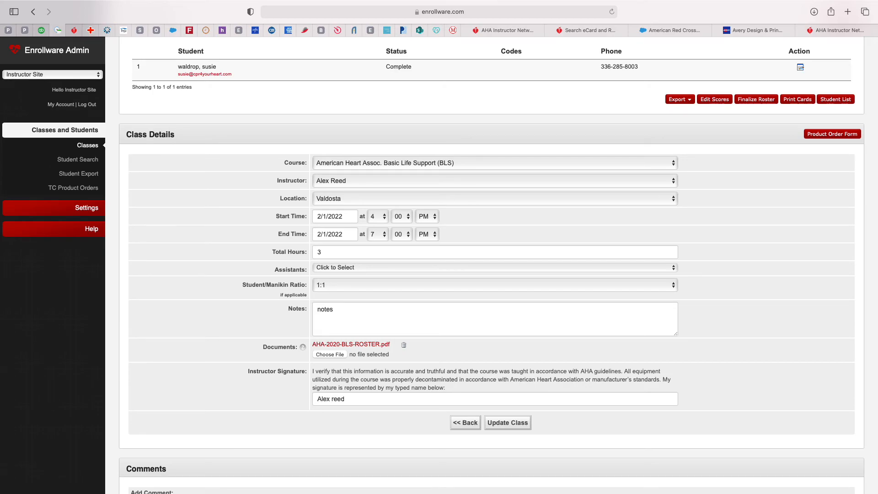
click(514, 426)
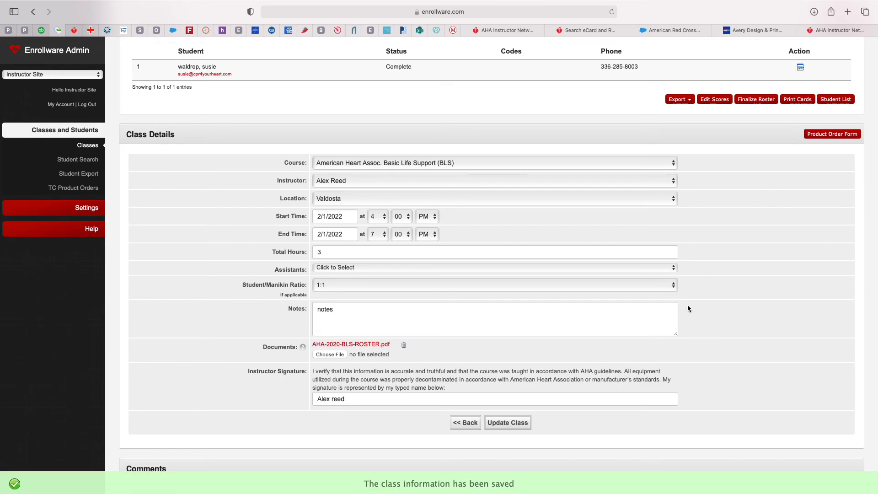
scroll(693, 297, up, 3)
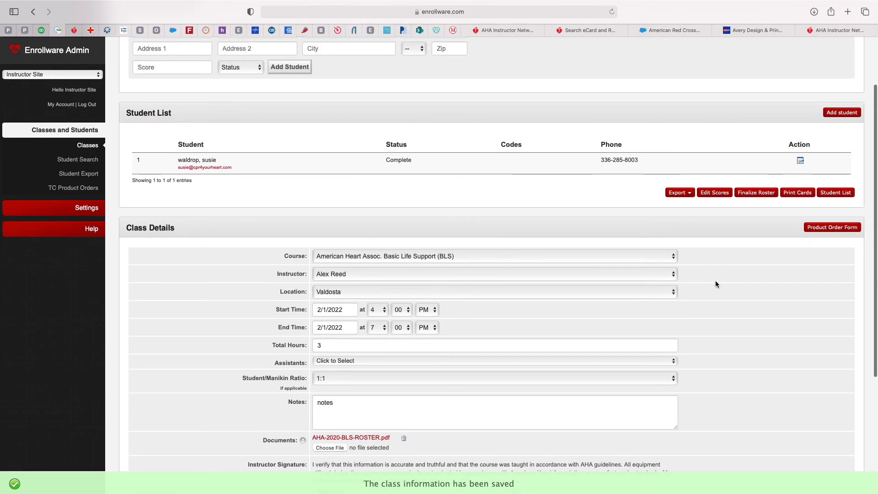
click(755, 193)
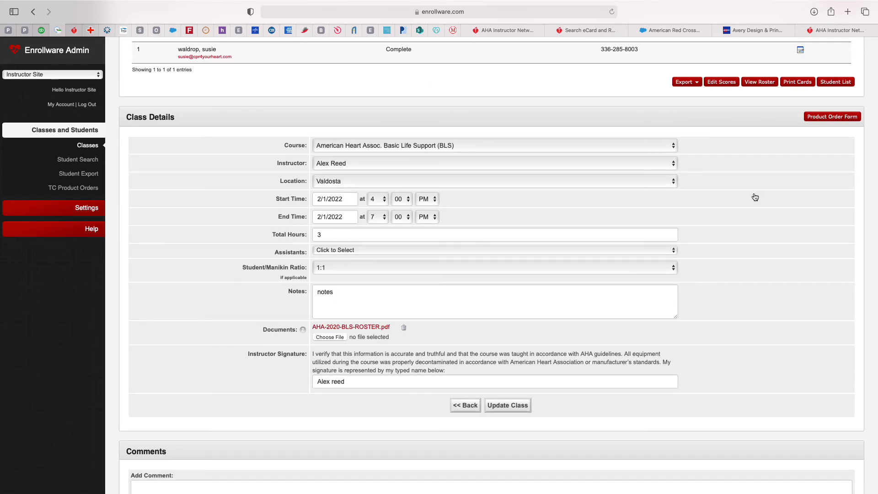
scroll(750, 200, up, 3)
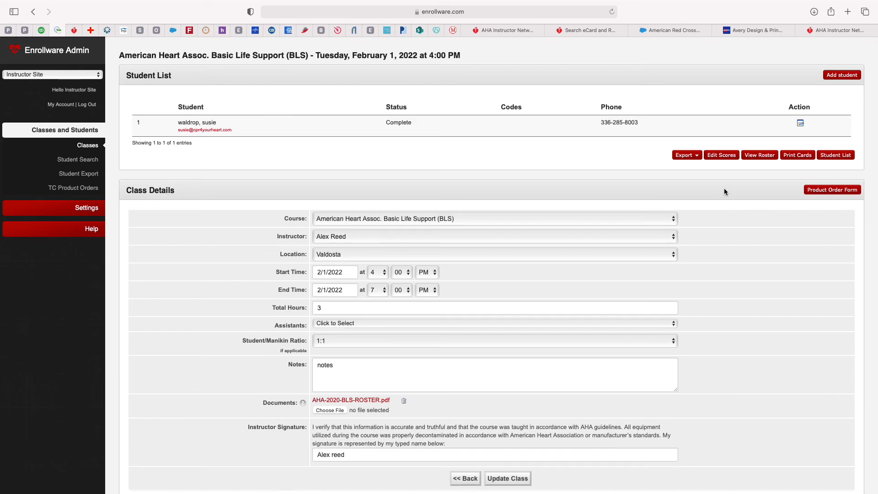
Step: Open the Tue 2/01/2022 4:00 PM BLS class from the Classes list
click(88, 146)
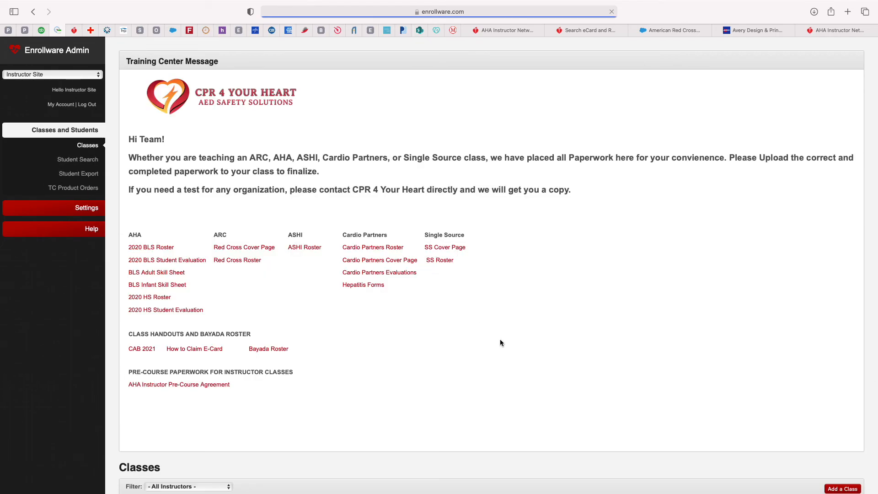
scroll(500, 340, down, 5)
scroll(500, 342, down, 3)
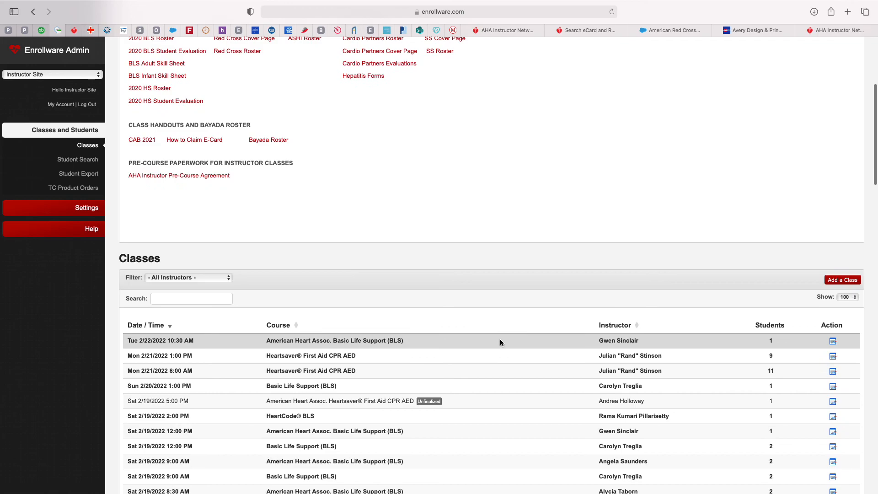
scroll(500, 342, down, 3)
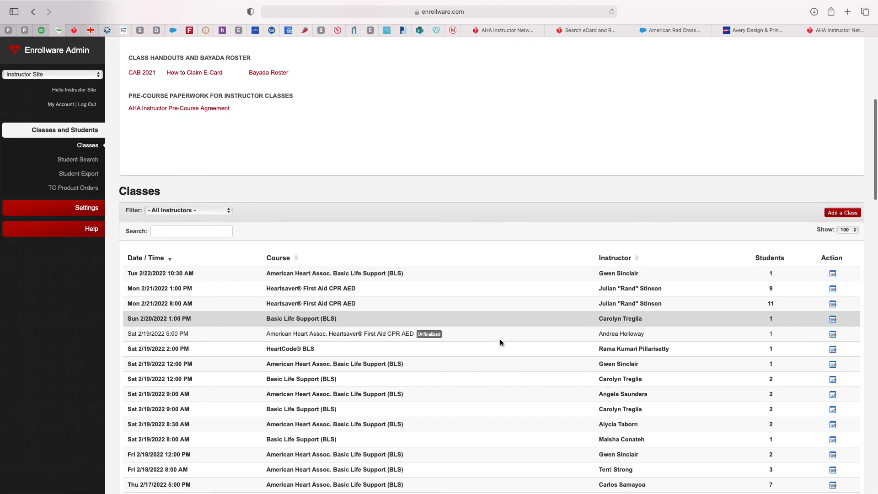
scroll(500, 342, down, 5)
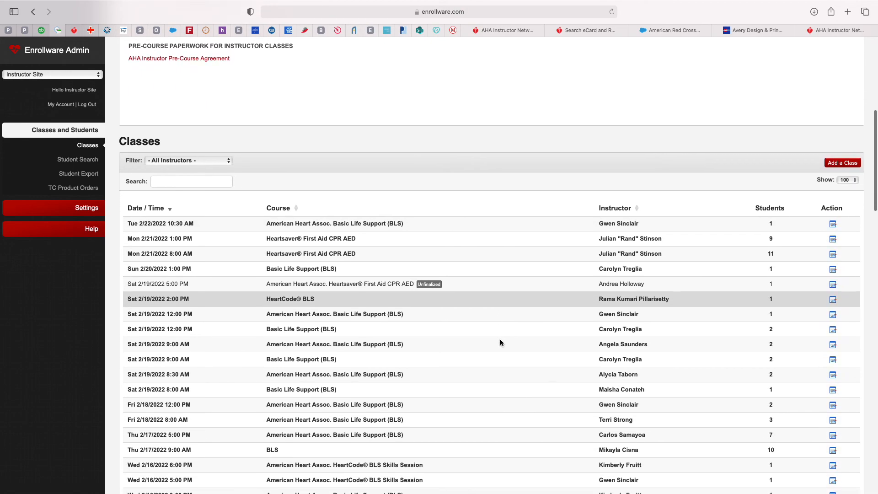
scroll(500, 342, down, 10)
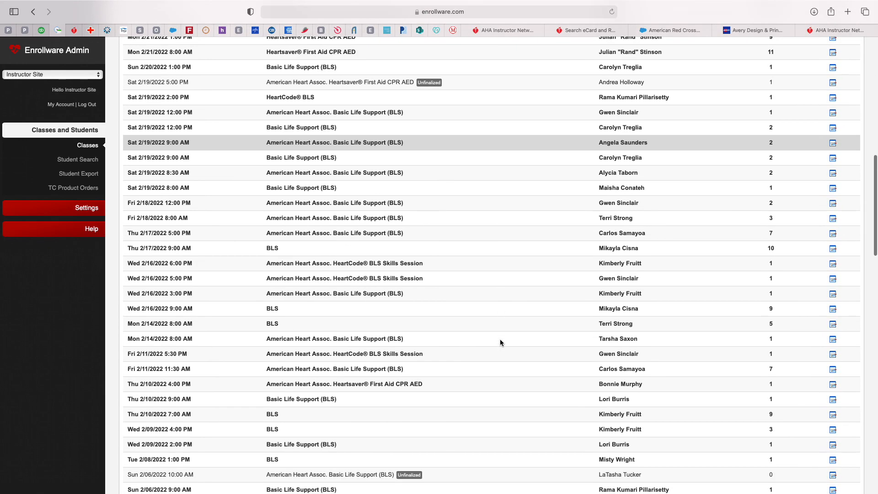
scroll(501, 342, down, 3)
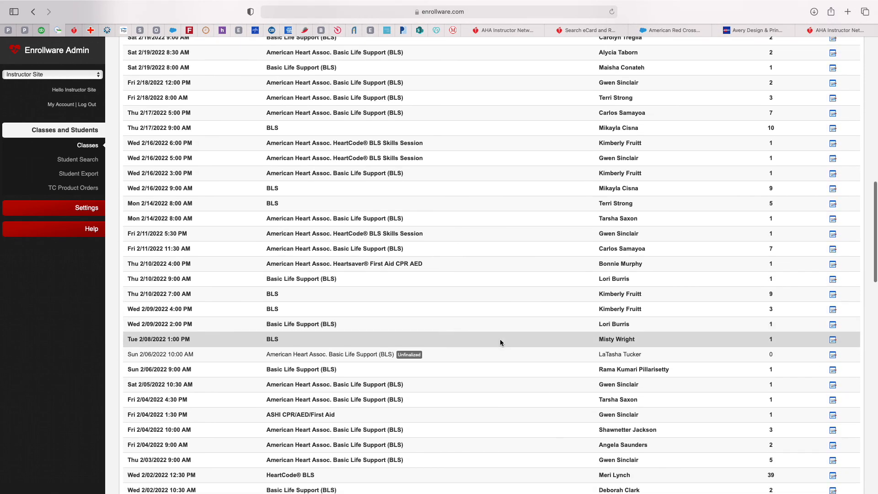
scroll(501, 341, down, 4)
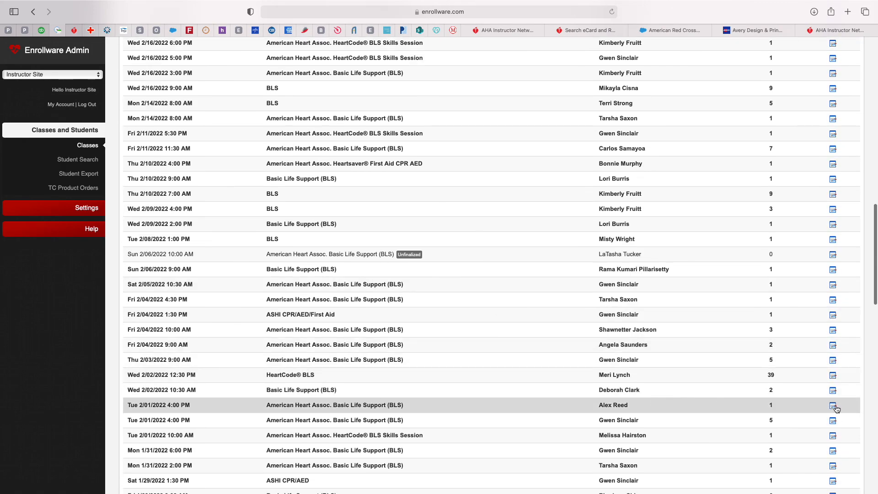
click(833, 406)
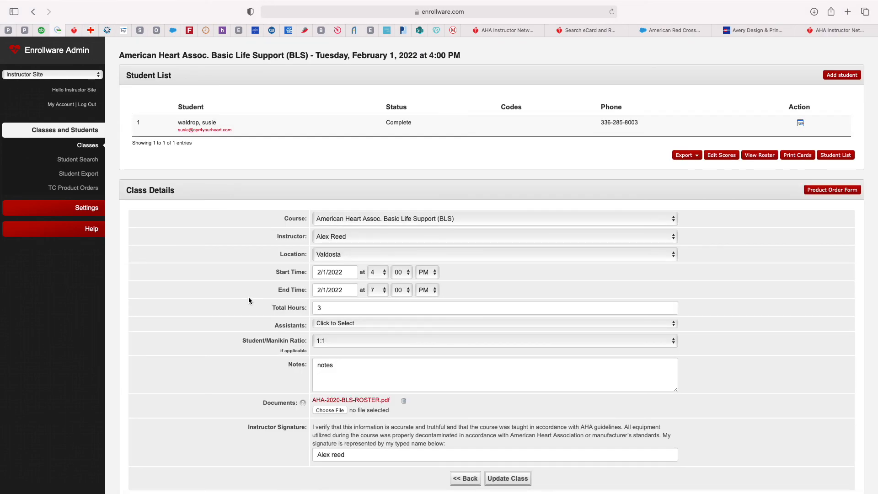
Step: Scroll through the class details to verify the attached roster PDF and saved signature
scroll(229, 297, down, 2)
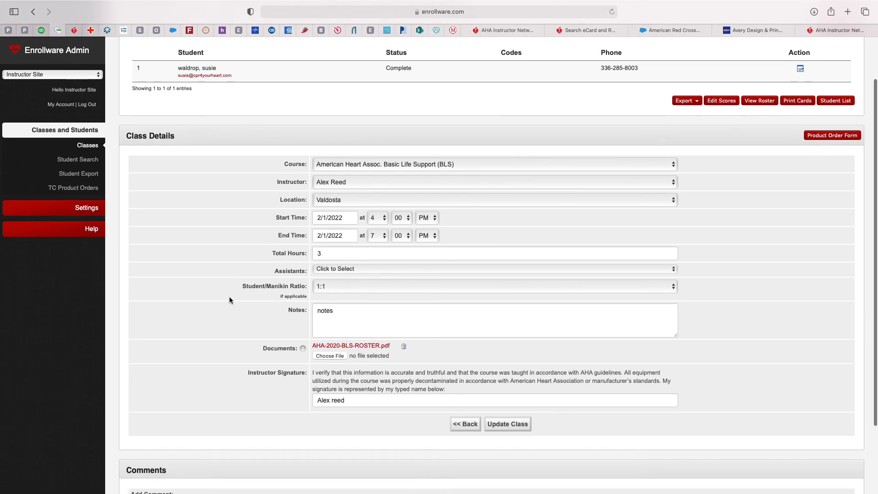
scroll(230, 300, up, 2)
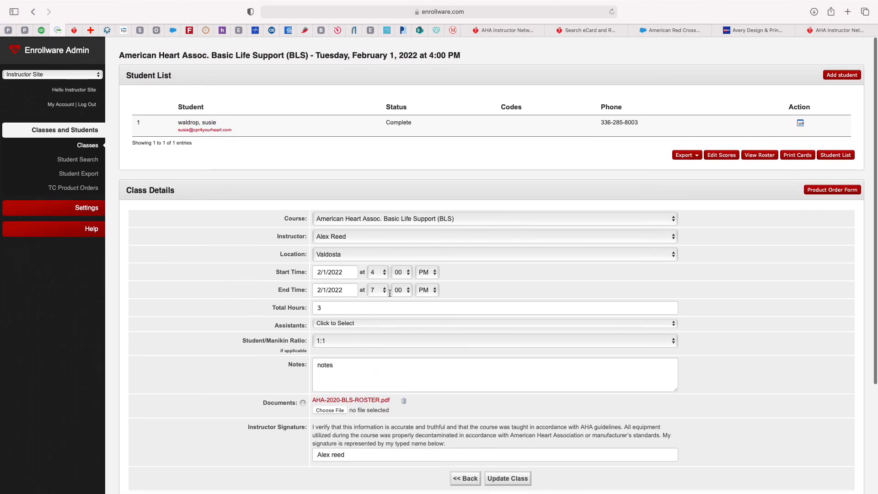
scroll(535, 355, down, 5)
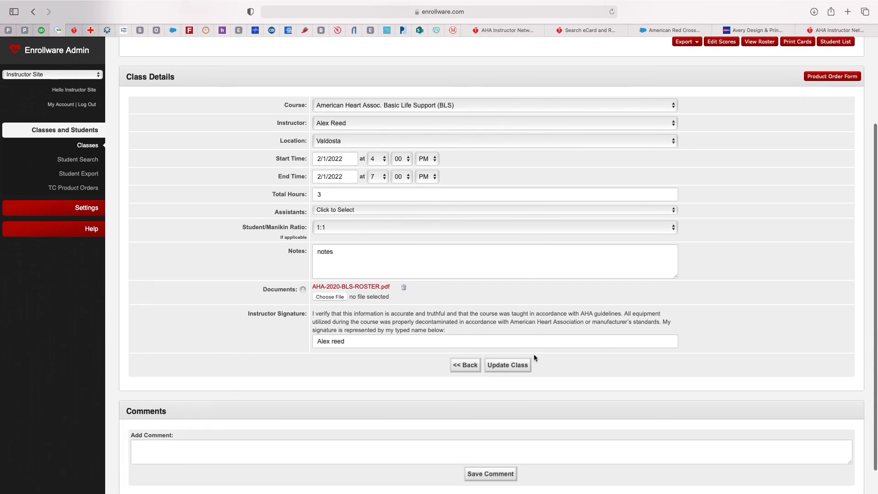
scroll(534, 357, up, 5)
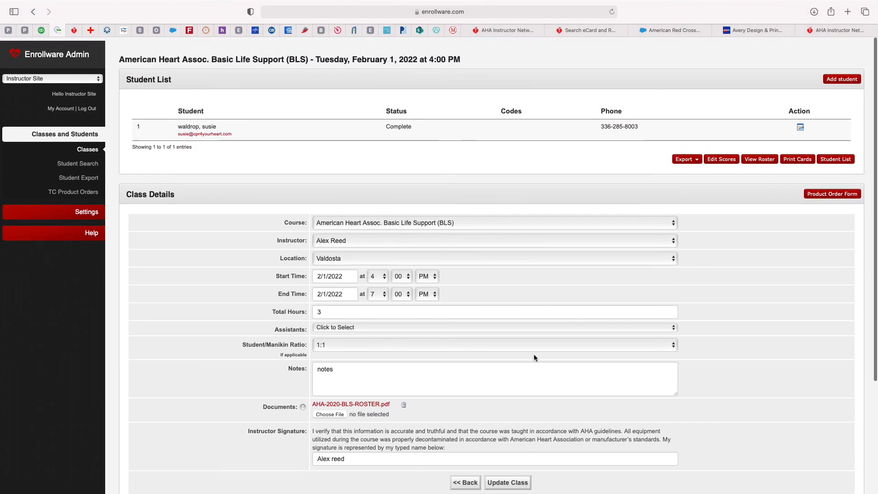
scroll(534, 356, down, 4)
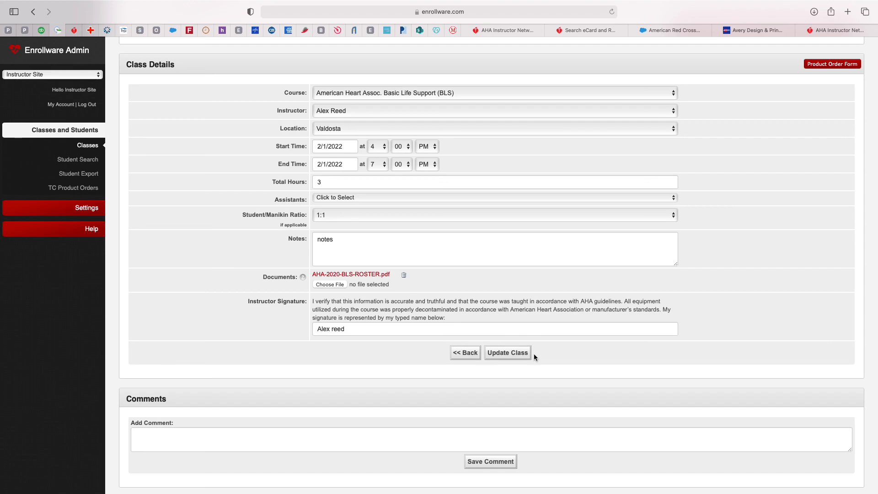
scroll(534, 353, up, 4)
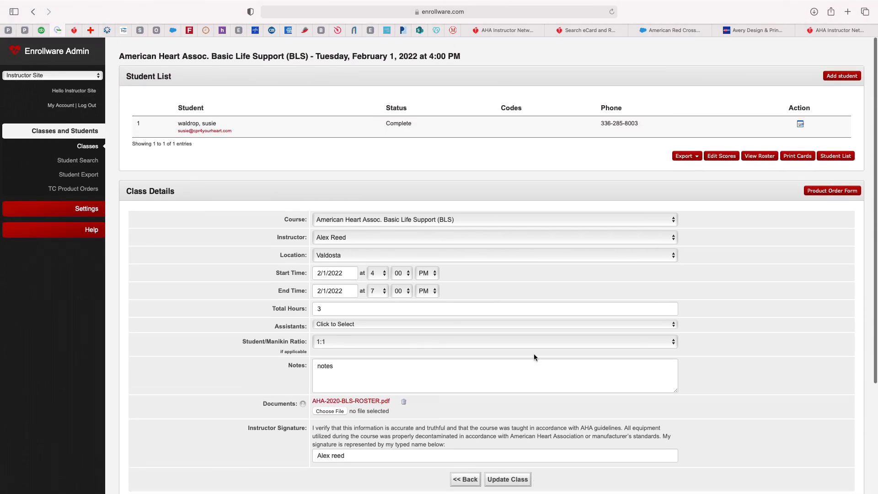